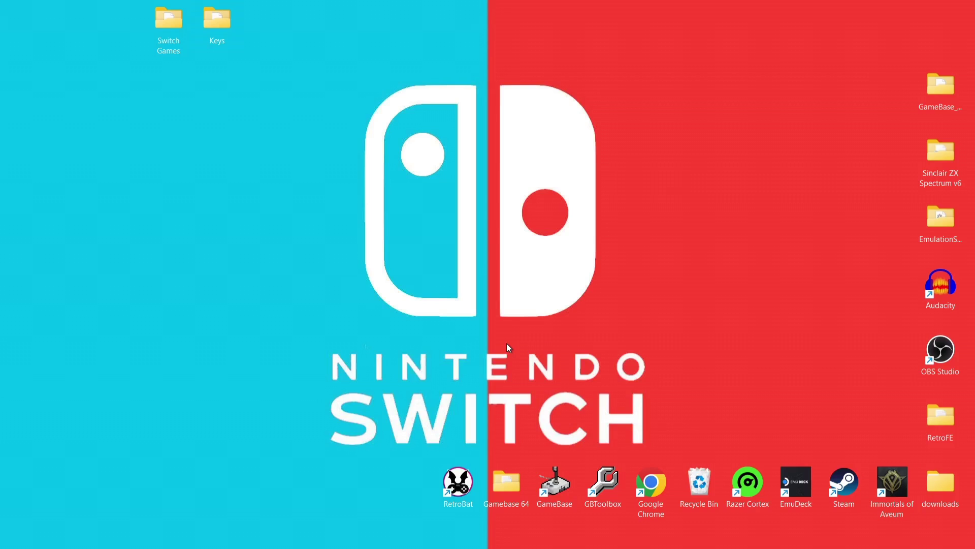
# Open the Windows downloads page on the yuzu website in the browser and download Microsoft Visual C++ 2022
pyautogui.click(529, 535)
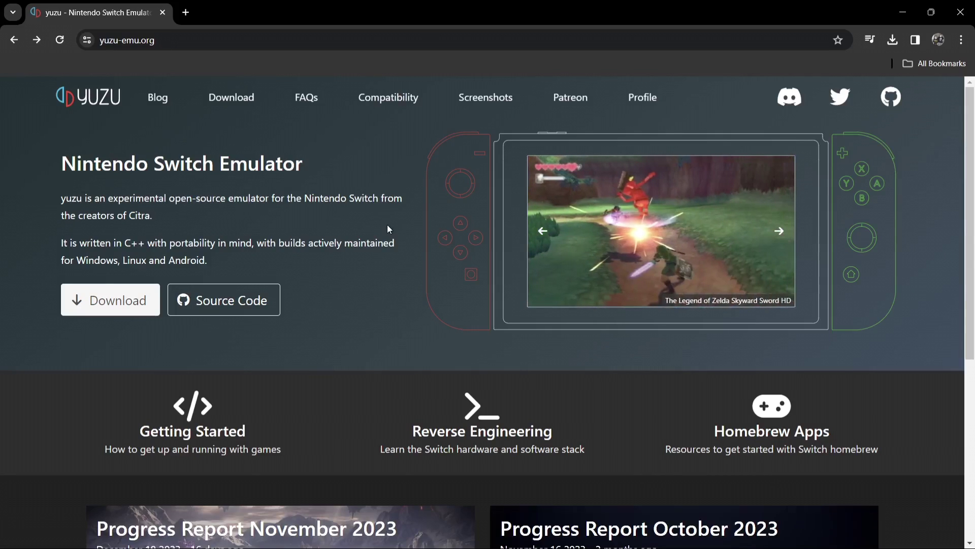
pyautogui.click(91, 300)
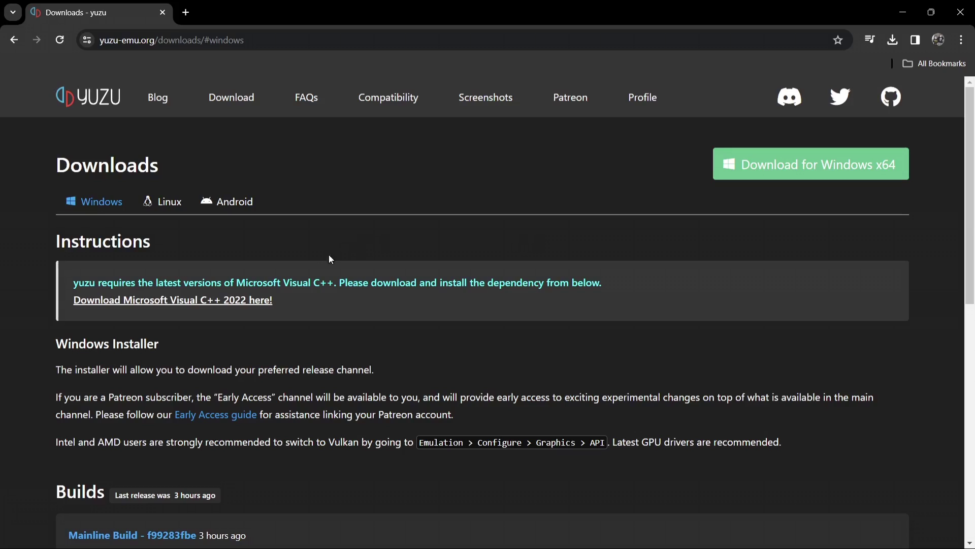
pyautogui.moveTo(268, 283); pyautogui.dragTo(364, 283)
pyautogui.click(365, 283)
pyautogui.click(240, 304)
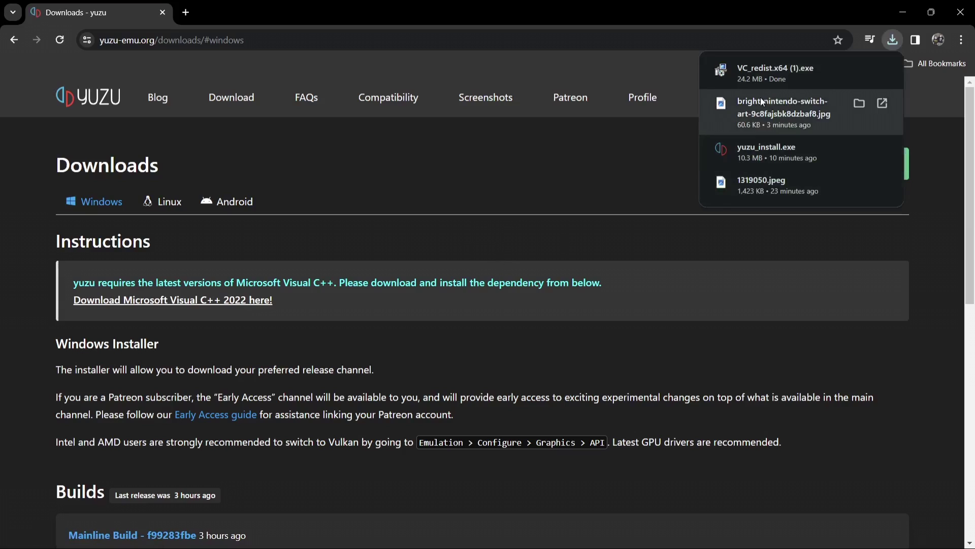
# Run the downloaded VC_redist.x64 installer, try to repair the Microsoft Visual C++ 2015-2022 Redistributable, and close the setup
pyautogui.click(770, 69)
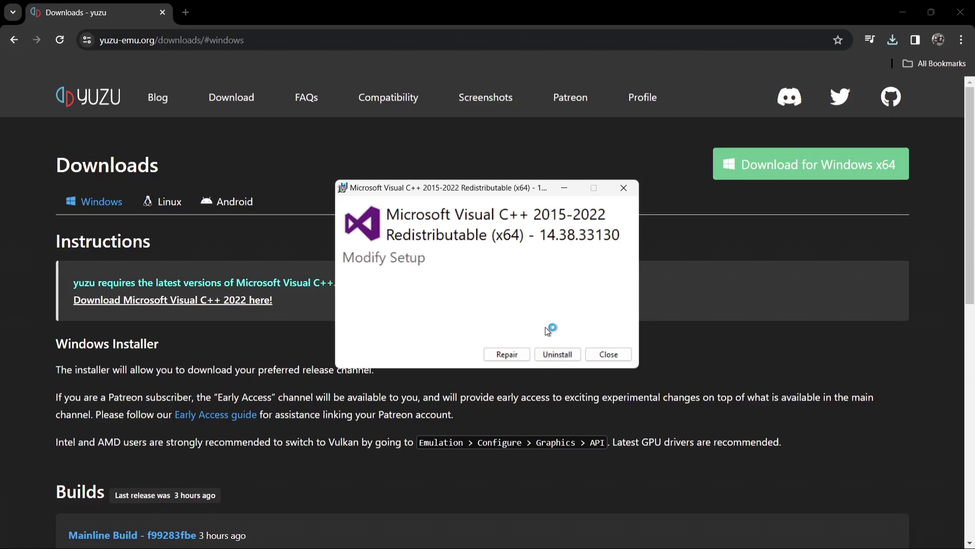
pyautogui.click(519, 355)
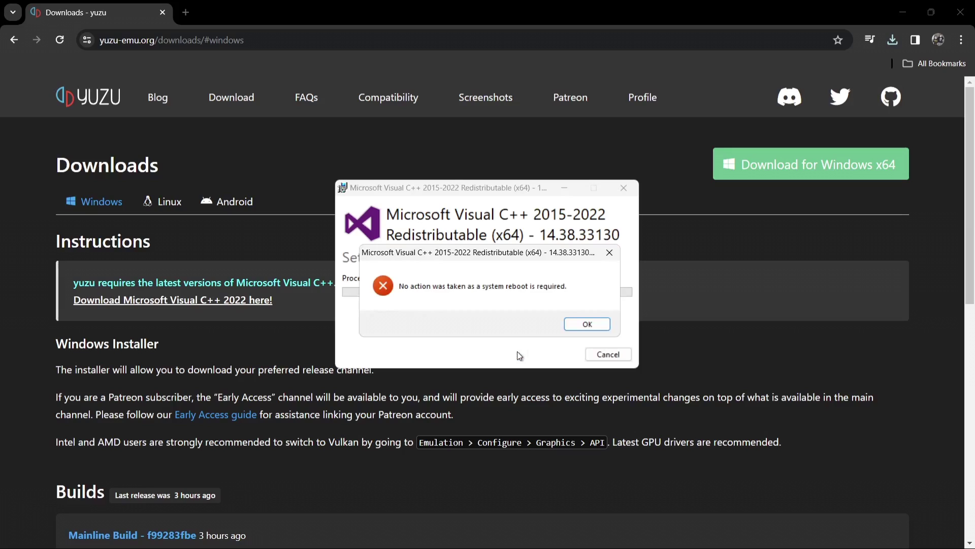
pyautogui.click(594, 321)
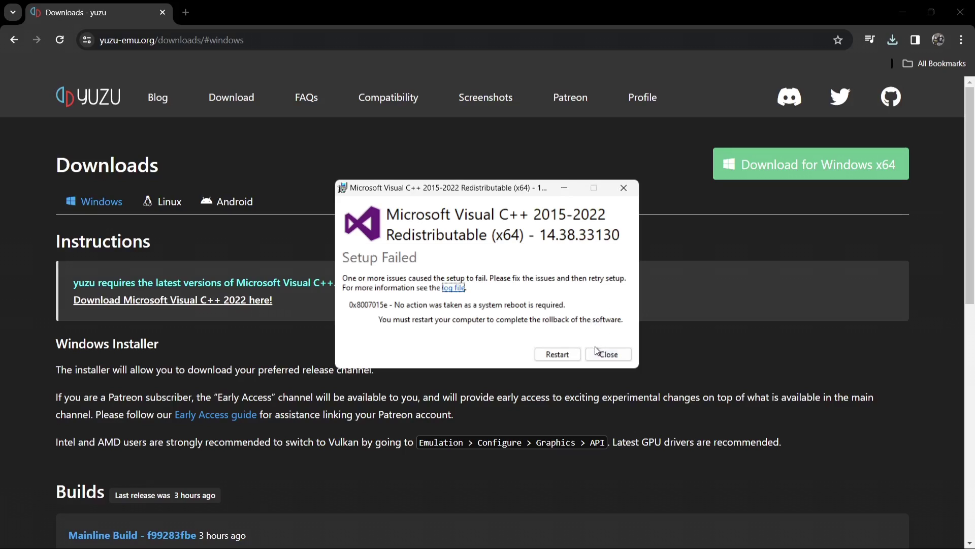
pyautogui.click(599, 355)
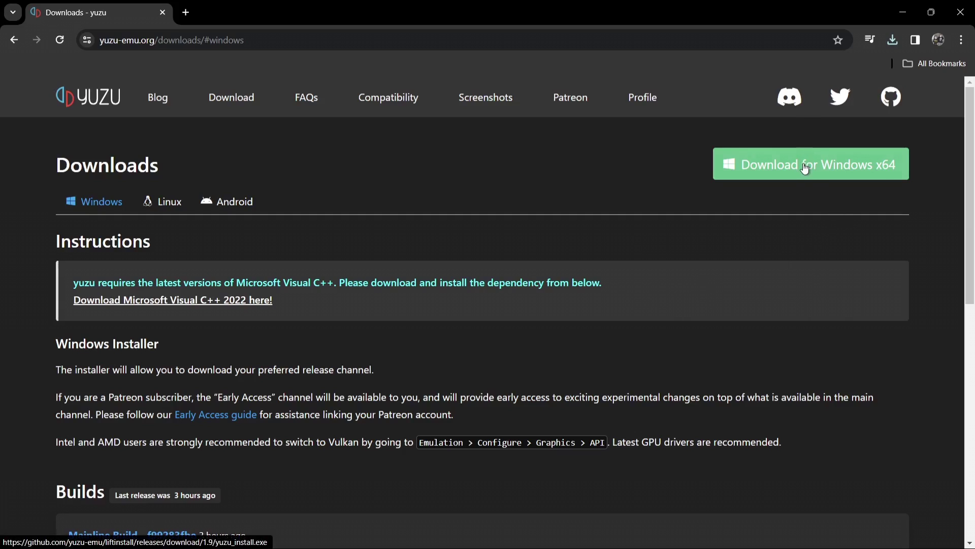
# Install yuzu for Windows x64 from the downloads page and launch it from the desktop
pyautogui.click(854, 167)
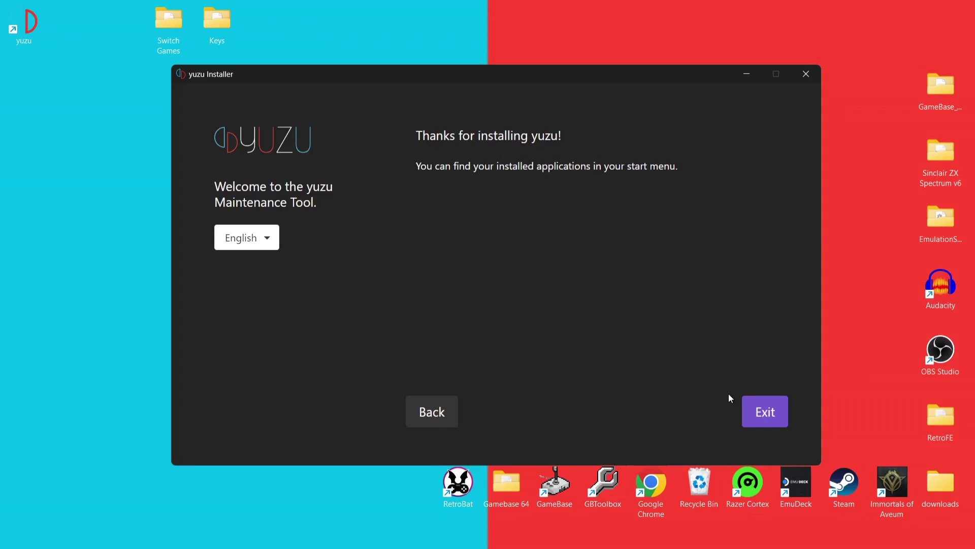
pyautogui.click(747, 414)
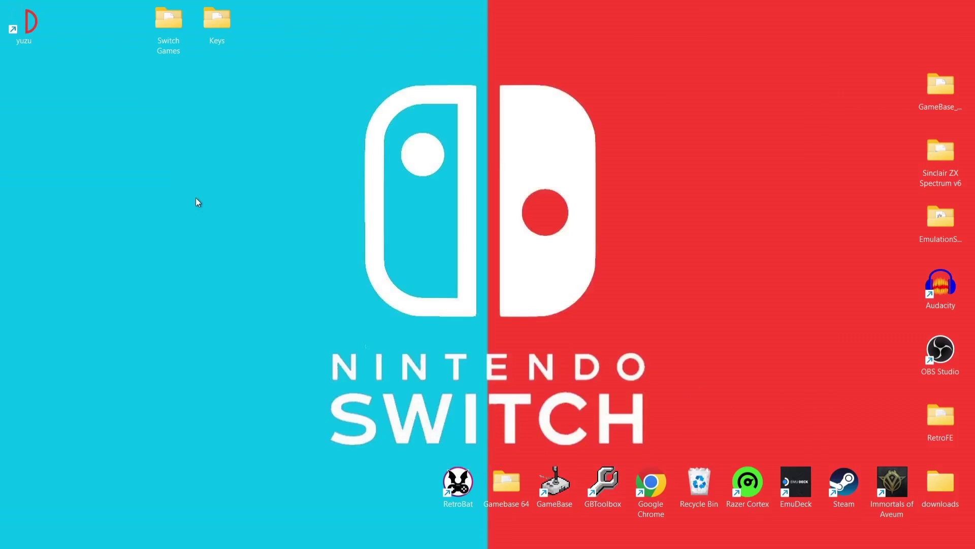
pyautogui.doubleClick(29, 26)
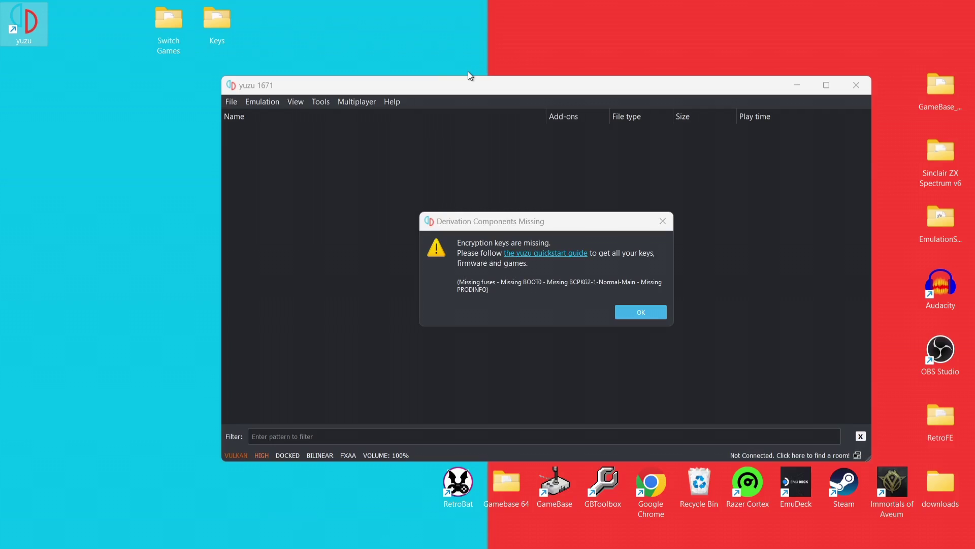
# Check which key files the desktop's Keys folder contains
pyautogui.doubleClick(212, 12)
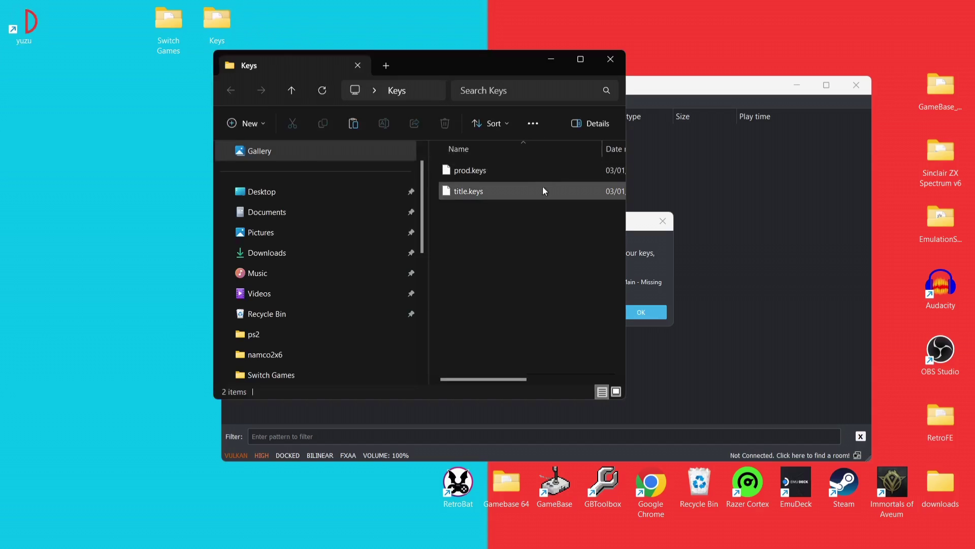
pyautogui.click(611, 58)
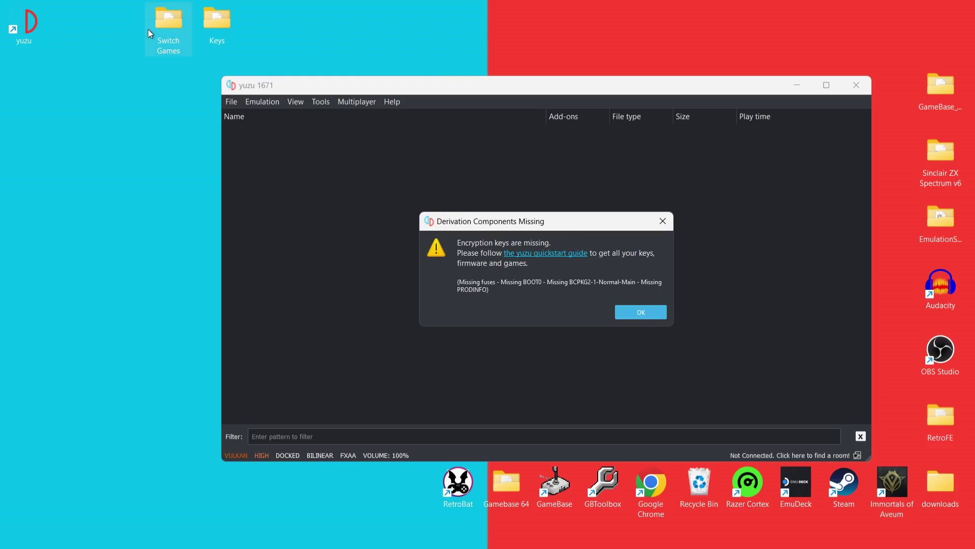
pyautogui.doubleClick(215, 18)
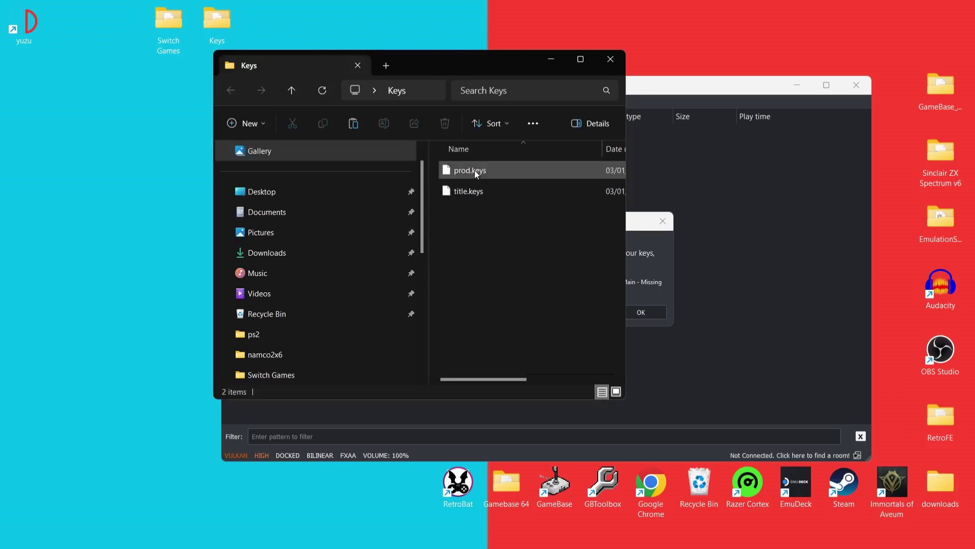
pyautogui.click(612, 60)
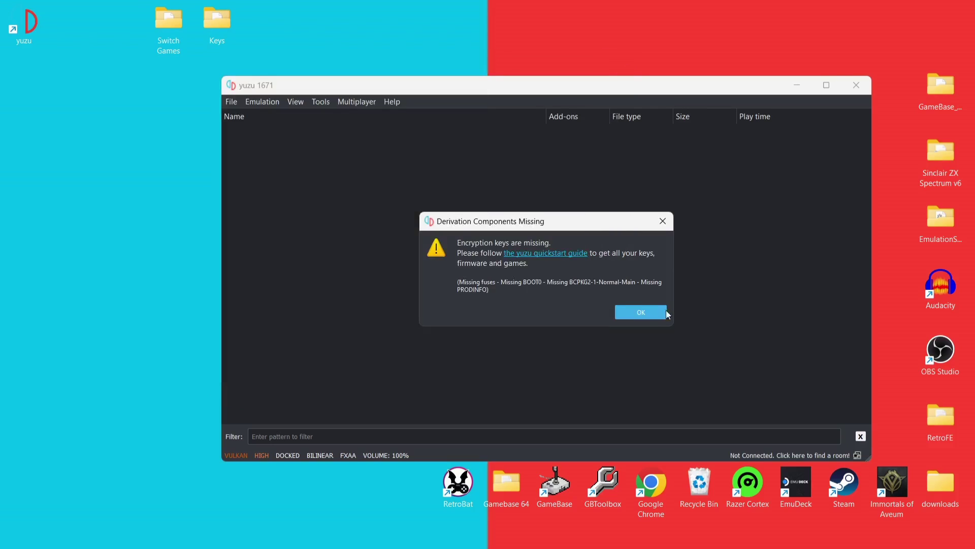
# Dismiss the missing encryption keys warning and open the keys subfolder of the yuzu data folder
pyautogui.click(646, 313)
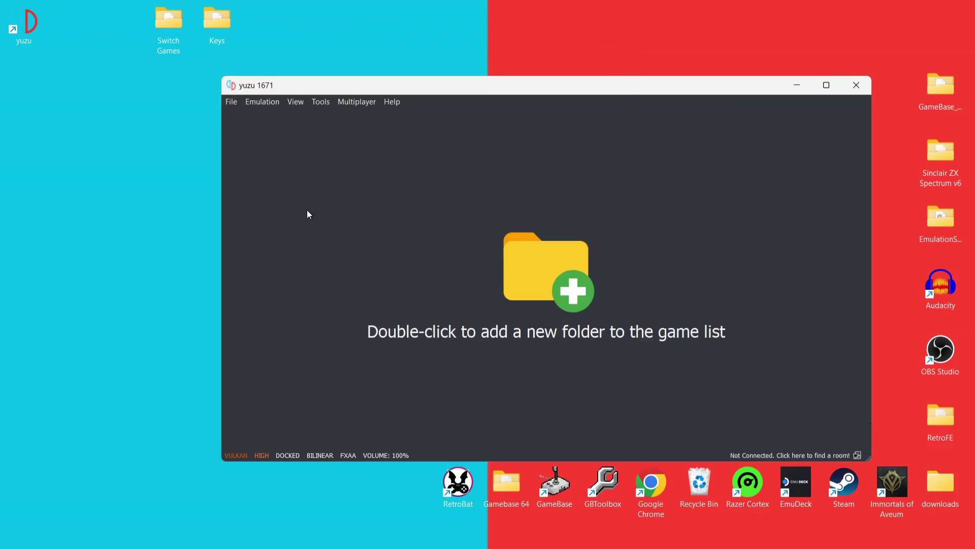
pyautogui.click(234, 104)
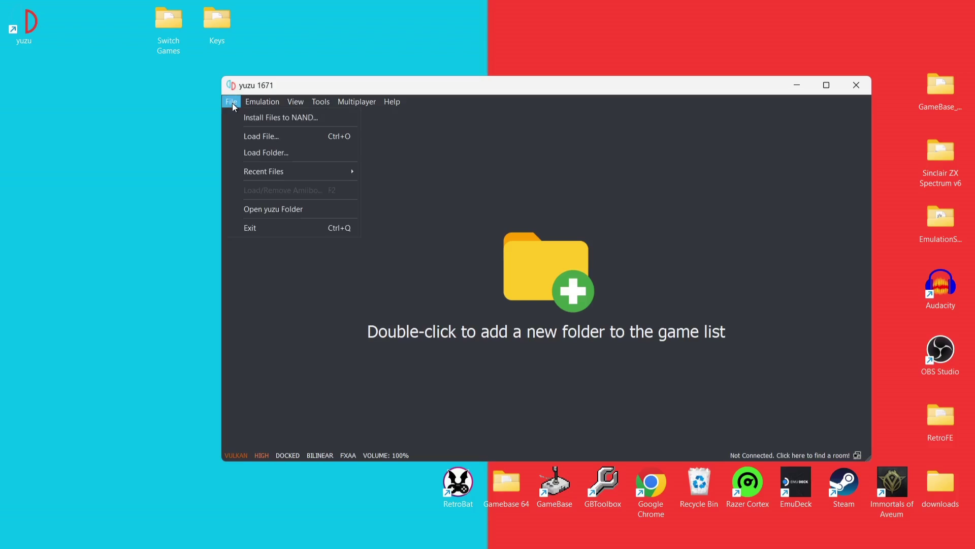
pyautogui.click(239, 208)
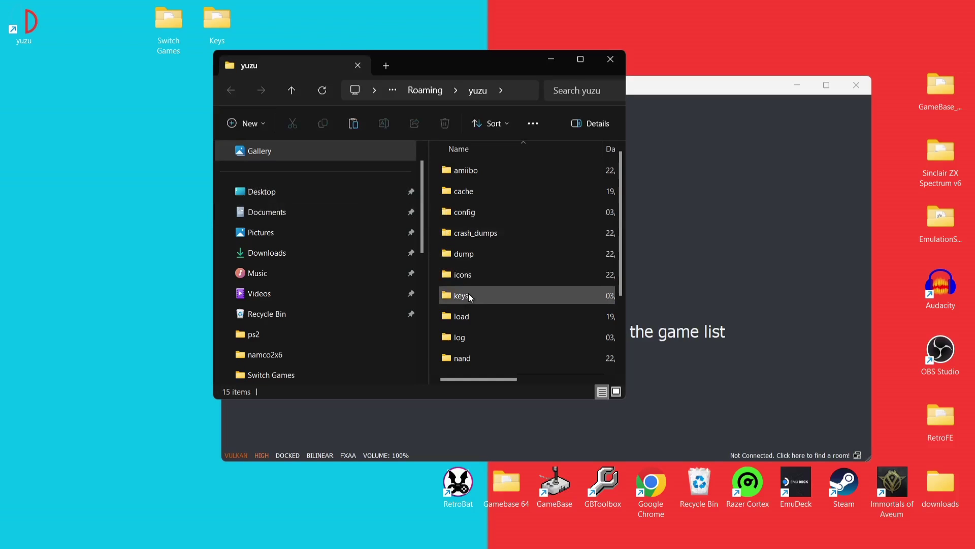
pyautogui.doubleClick(469, 296)
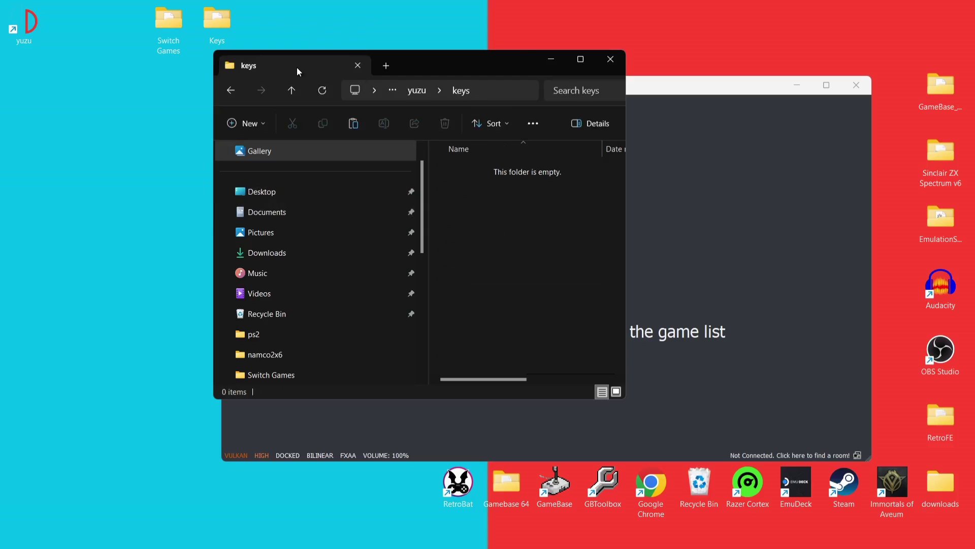
# Move prod.keys and title.keys from the desktop's Keys folder into yuzu's keys folder and close both folder windows
pyautogui.doubleClick(203, 20)
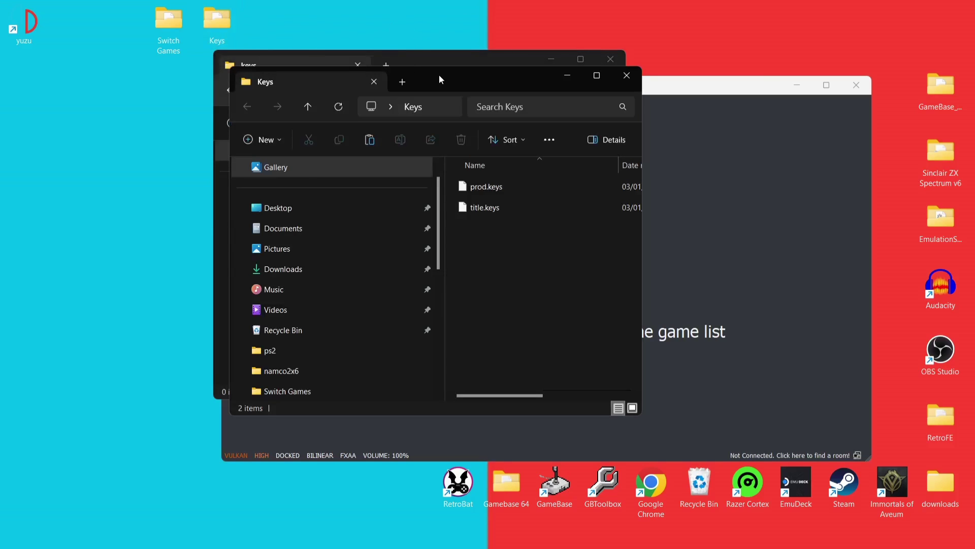
pyautogui.moveTo(439, 78); pyautogui.dragTo(843, 86)
pyautogui.moveTo(921, 236); pyautogui.dragTo(507, 239)
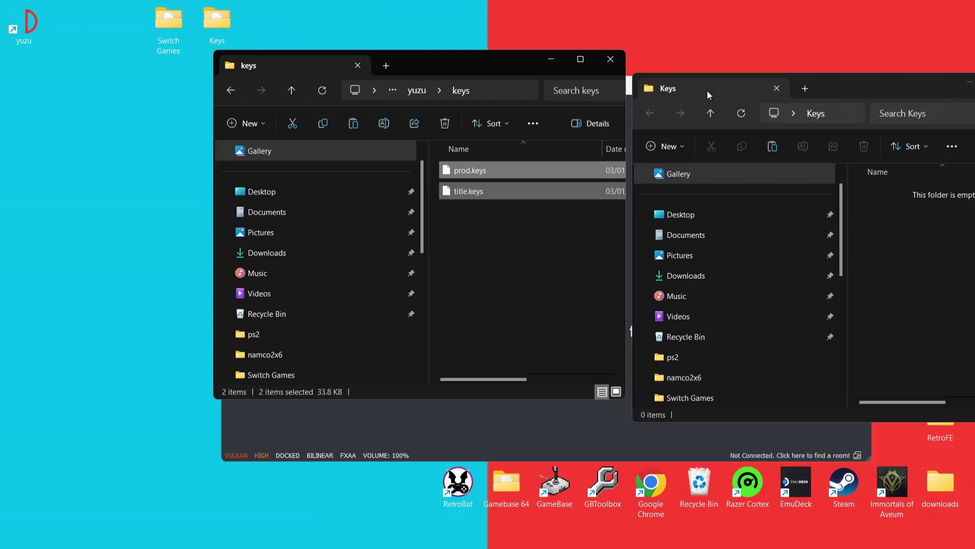
pyautogui.click(609, 59)
pyautogui.moveTo(869, 84); pyautogui.dragTo(298, 99)
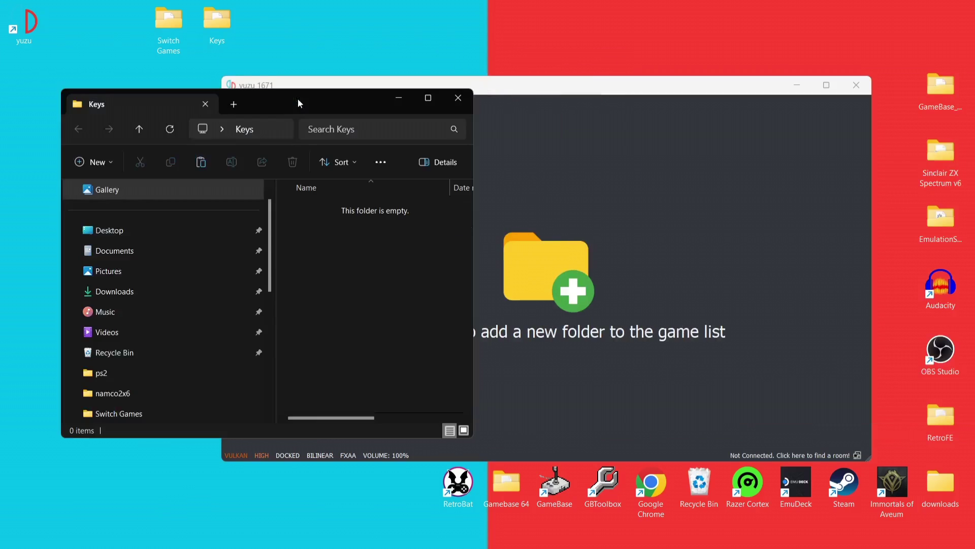
pyautogui.click(459, 98)
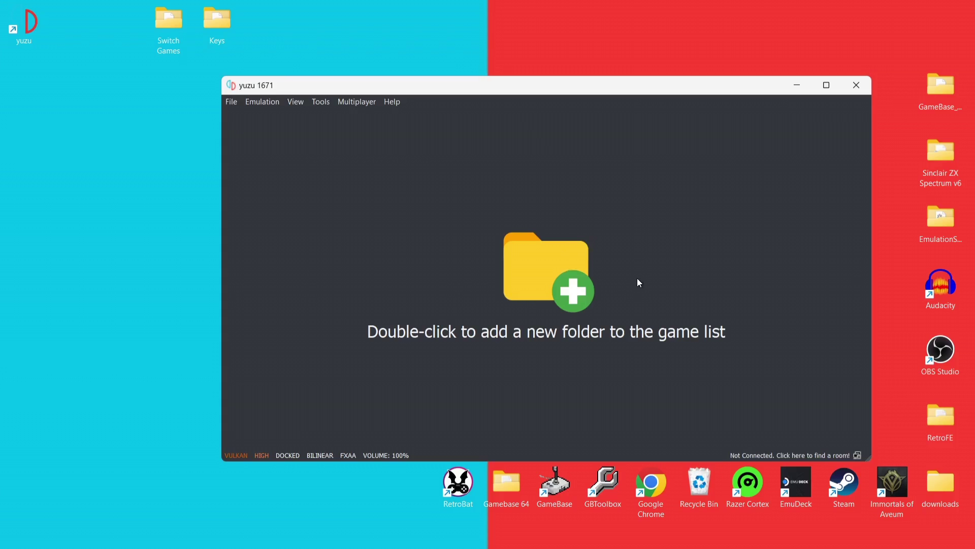
# Check which game files the desktop's Switch Games folder contains
pyautogui.doubleClick(161, 35)
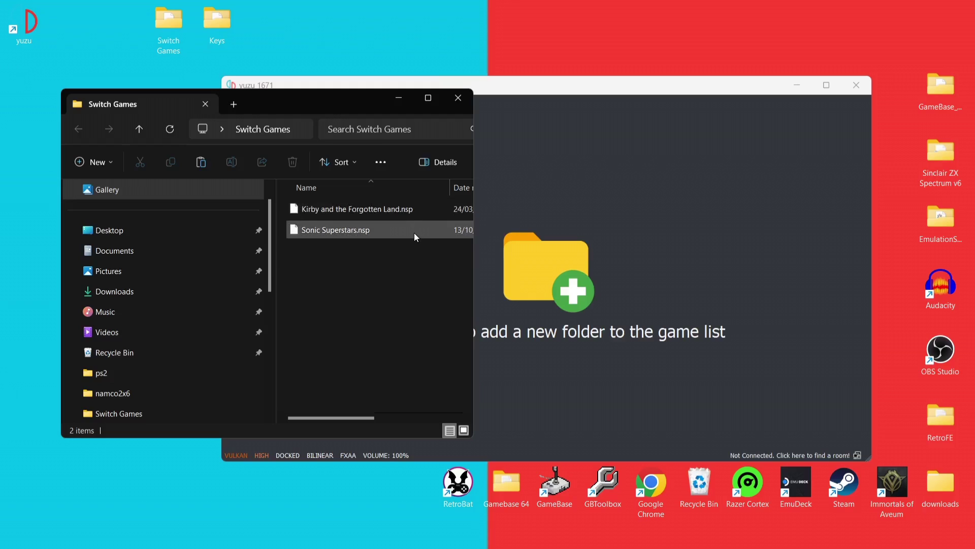
pyautogui.moveTo(418, 222)
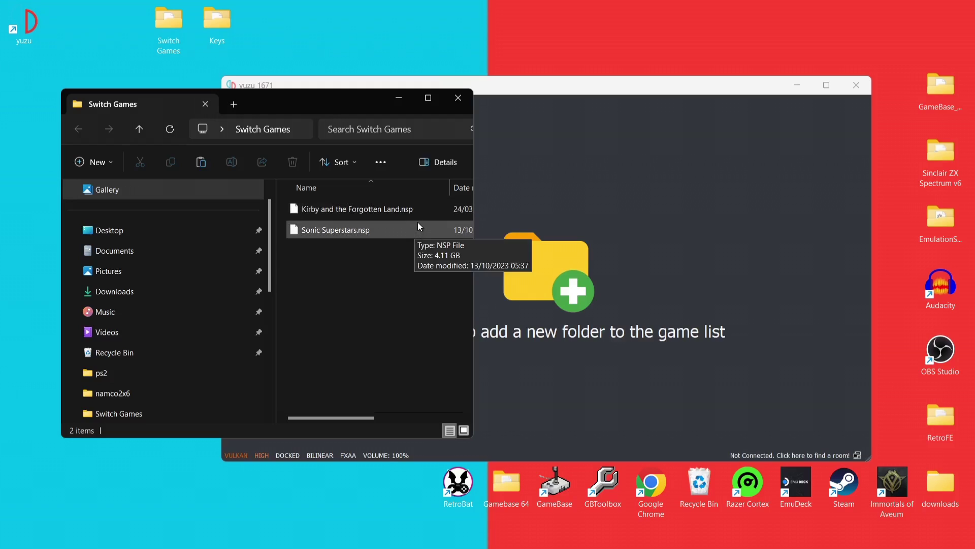
pyautogui.click(458, 96)
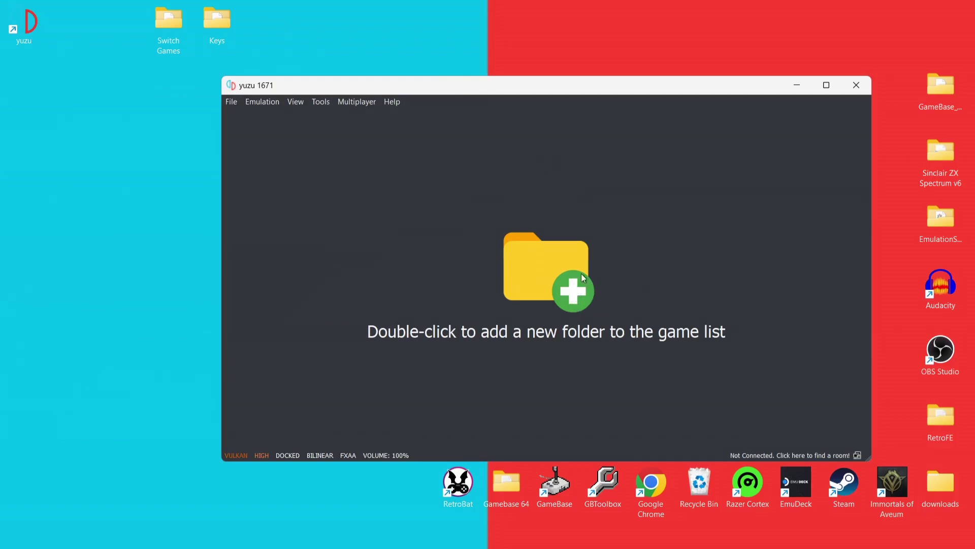
# Add the desktop's Switch Games folder to yuzu's game list
pyautogui.doubleClick(562, 261)
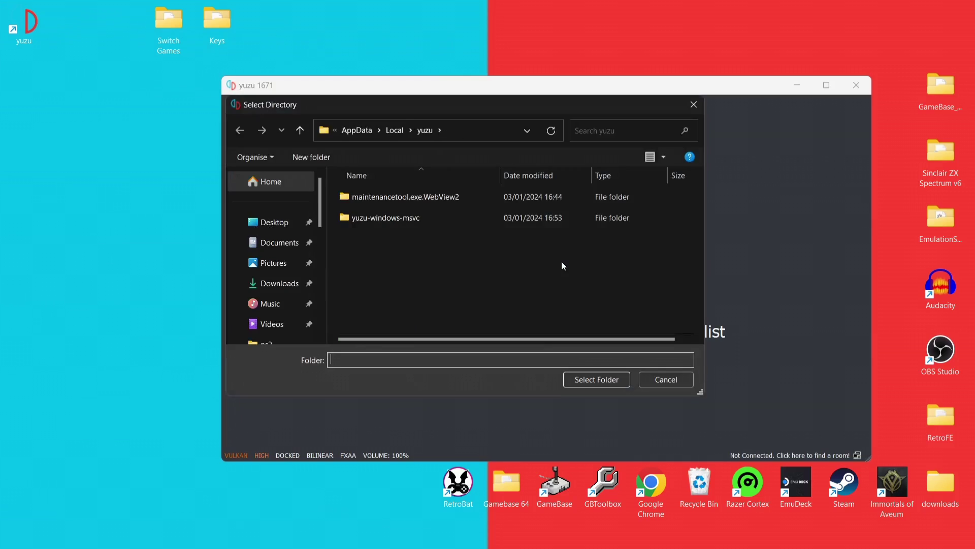
pyautogui.click(274, 224)
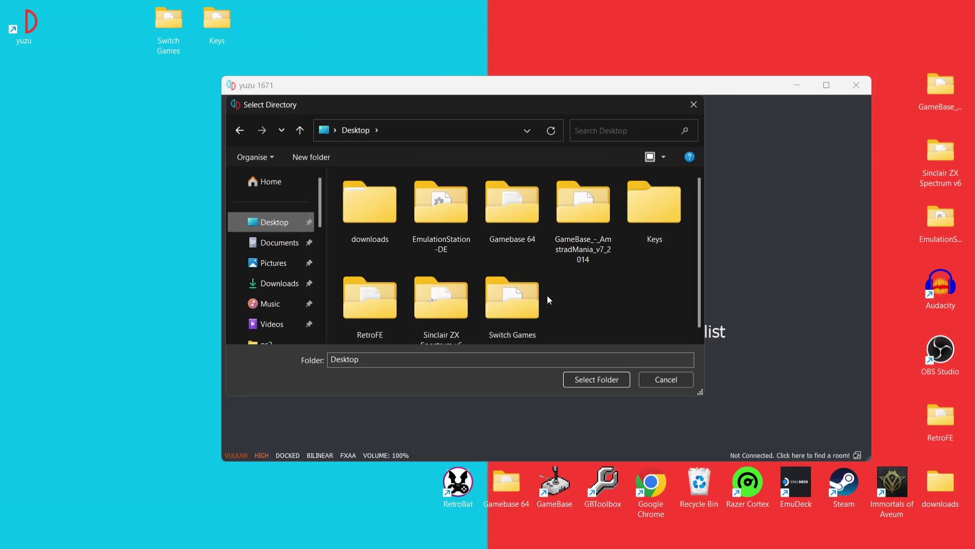
pyautogui.doubleClick(530, 301)
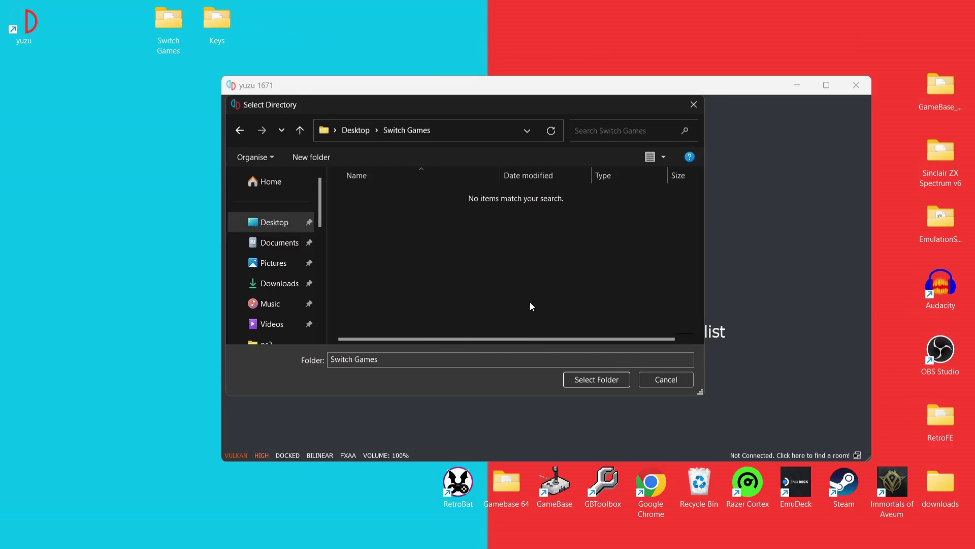
pyautogui.click(617, 385)
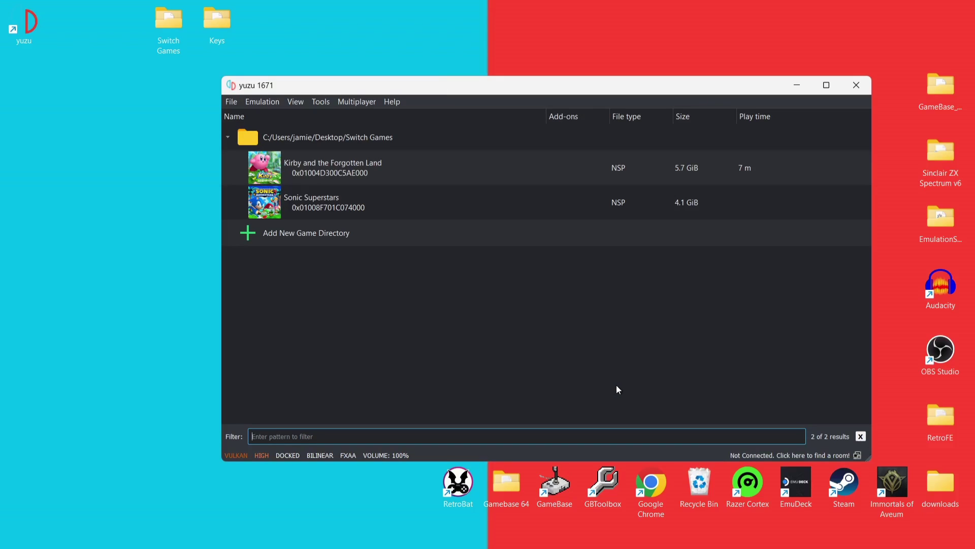
# Maximize the yuzu window and launch Kirby and the Forgotten Land from the game list
pyautogui.doubleClick(432, 88)
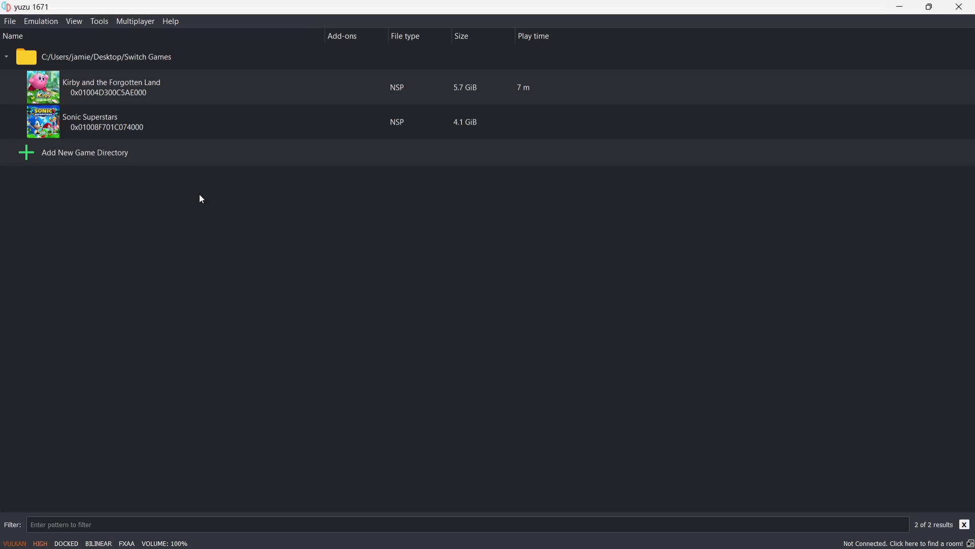
pyautogui.click(116, 77)
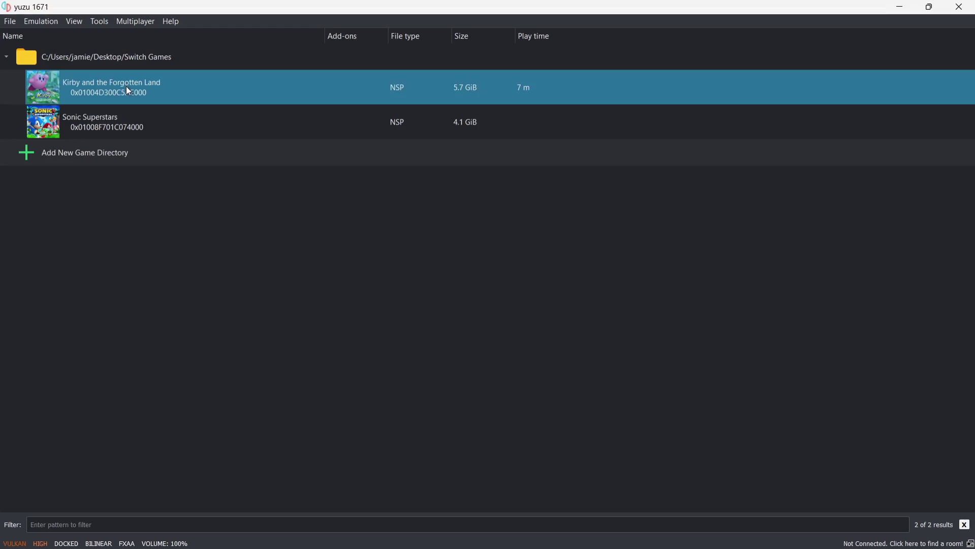
pyautogui.doubleClick(128, 91)
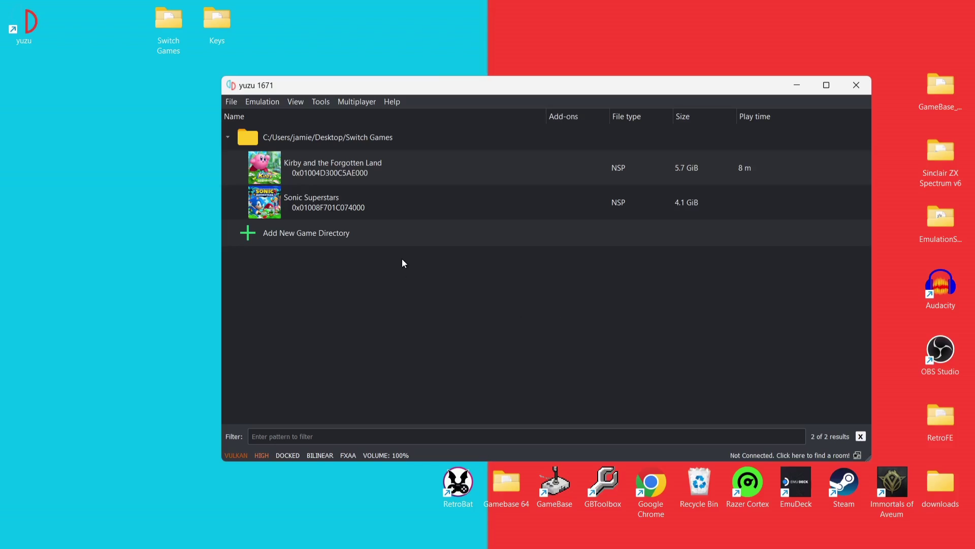
# Set Player 1's input device to Xbox One Controller 0 in the controls configuration, with Pro Controller as the controller type
pyautogui.click(273, 103)
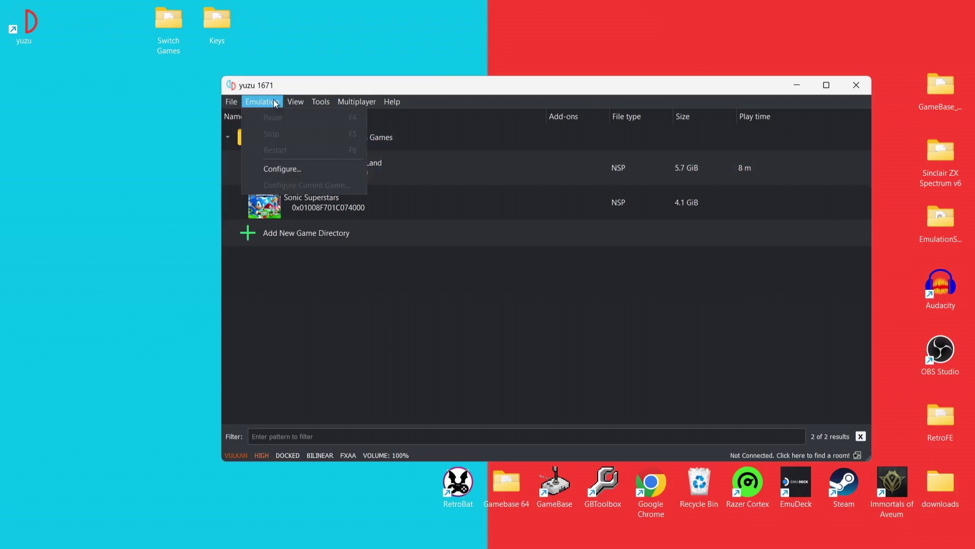
pyautogui.click(282, 168)
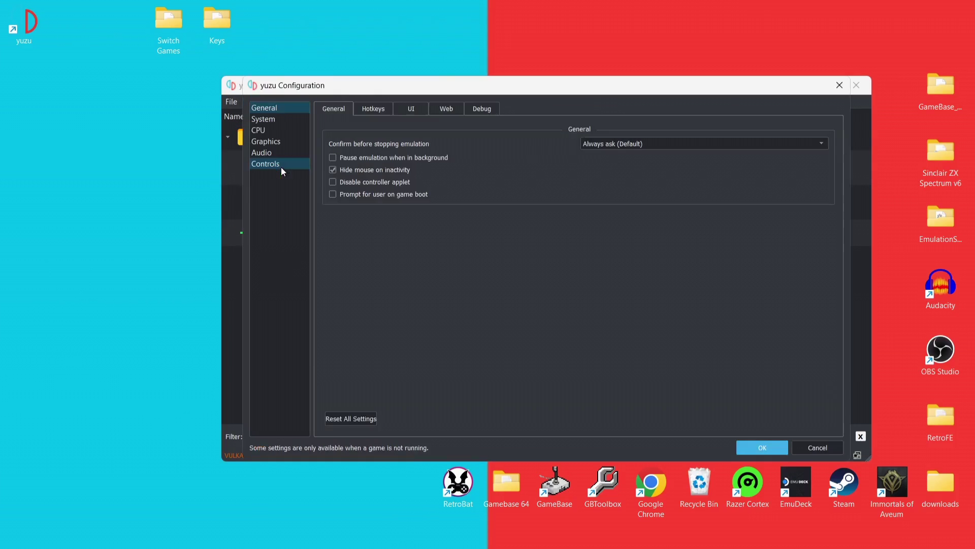
pyautogui.click(277, 166)
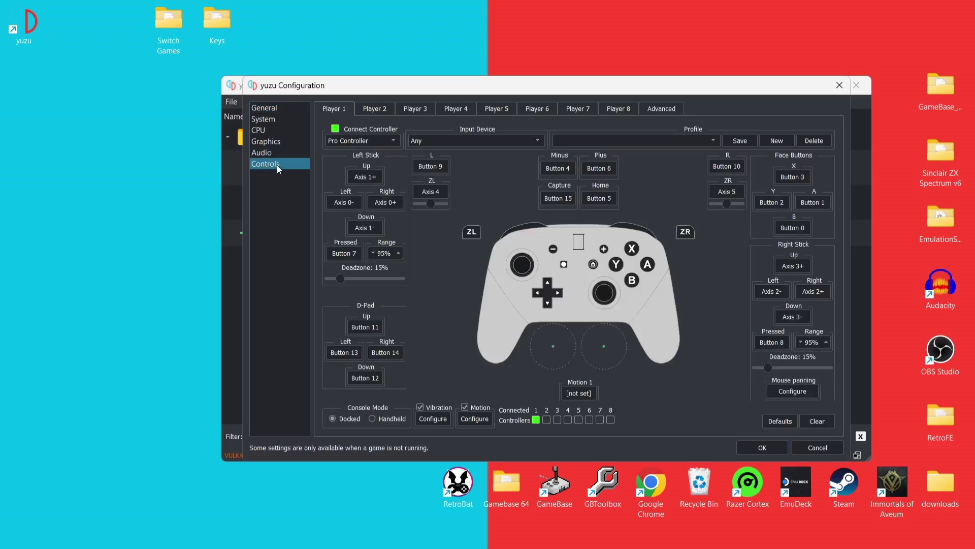
pyautogui.click(451, 142)
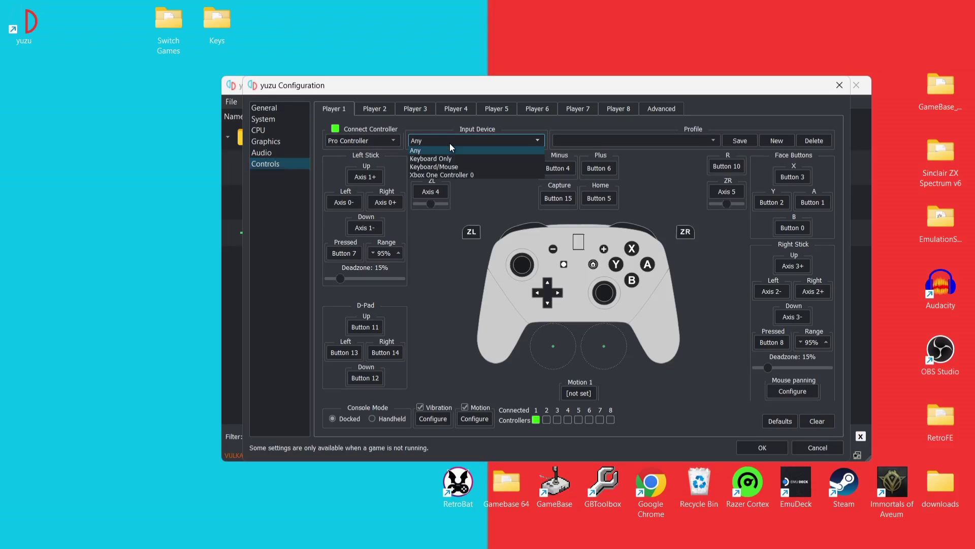
pyautogui.click(466, 175)
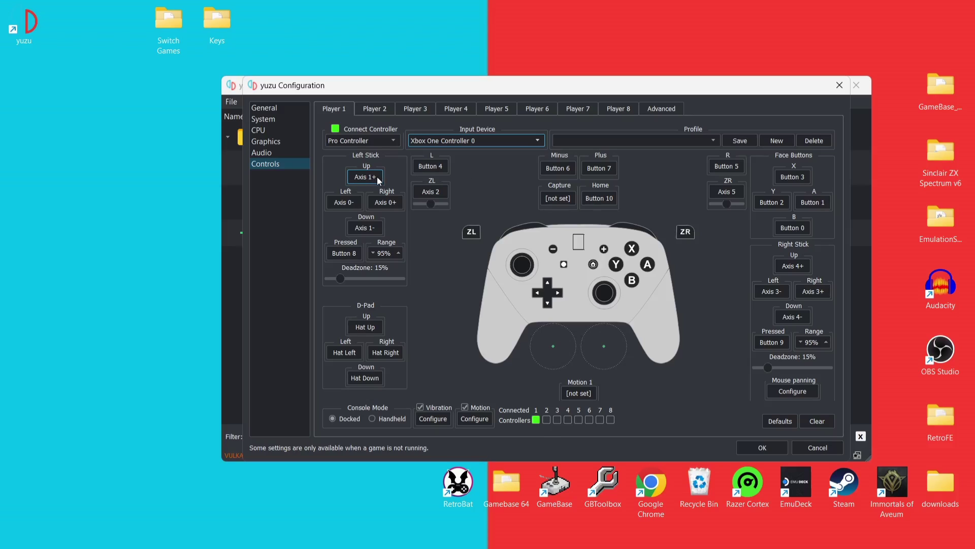
pyautogui.click(388, 144)
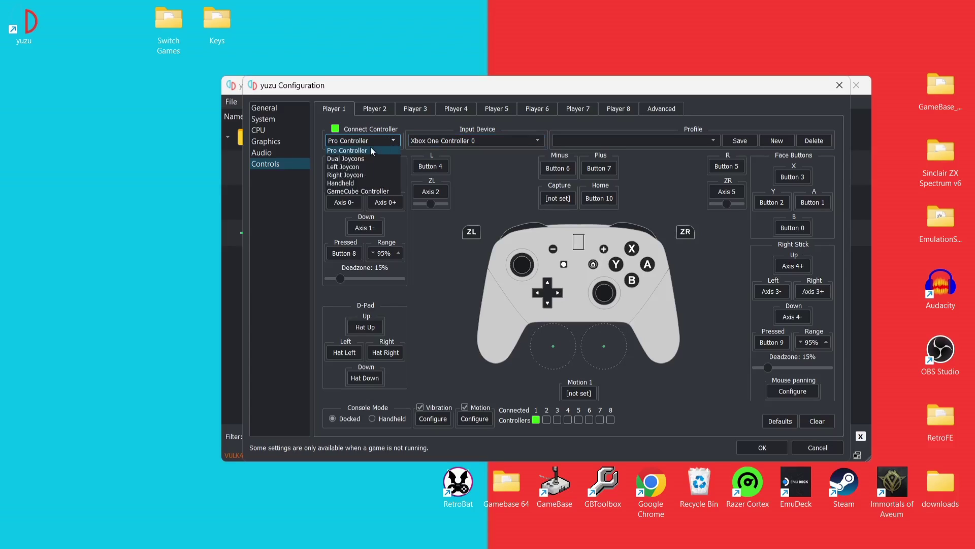
pyautogui.click(368, 149)
# Map Player 1's left stick Up and Left directions to the Xbox controller
pyautogui.click(365, 177)
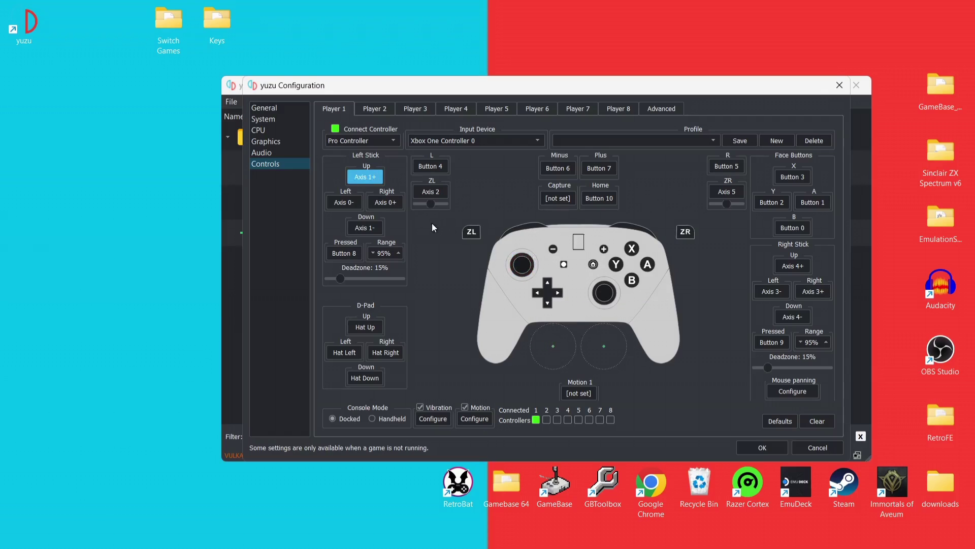
pyautogui.click(377, 179)
pyautogui.click(343, 202)
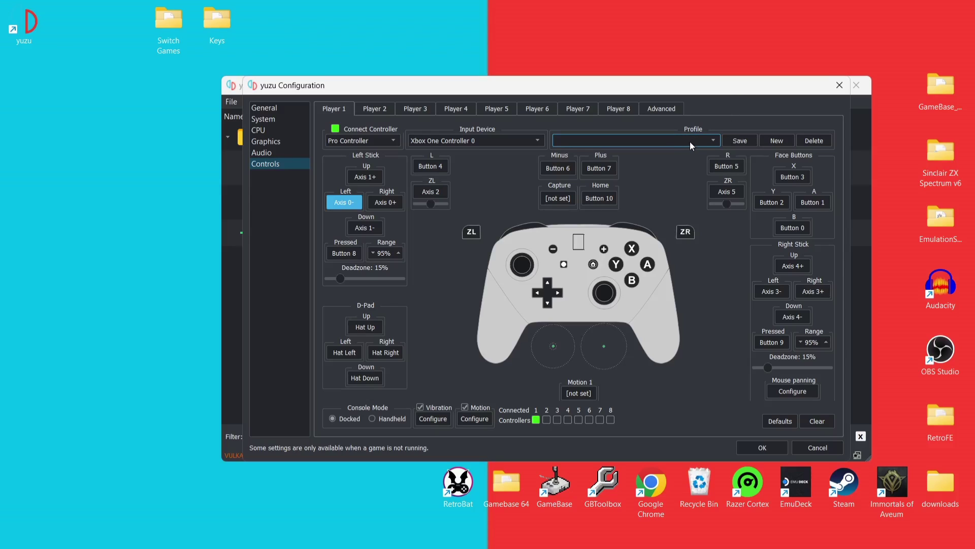
# Create a new input profile for Player 1, entering the user's profile name
pyautogui.click(779, 141)
pyautogui.write('just')
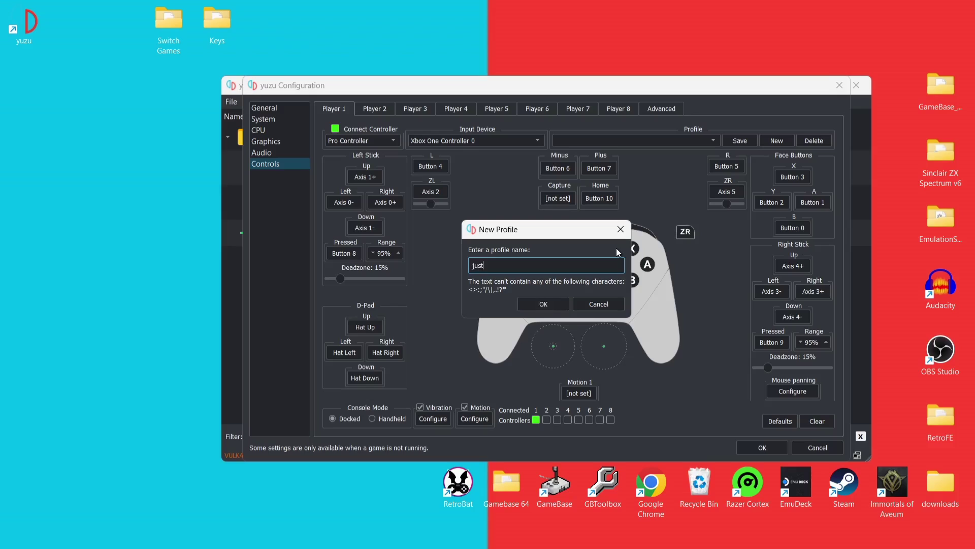
pyautogui.write('jamie')
pyautogui.press('Return')
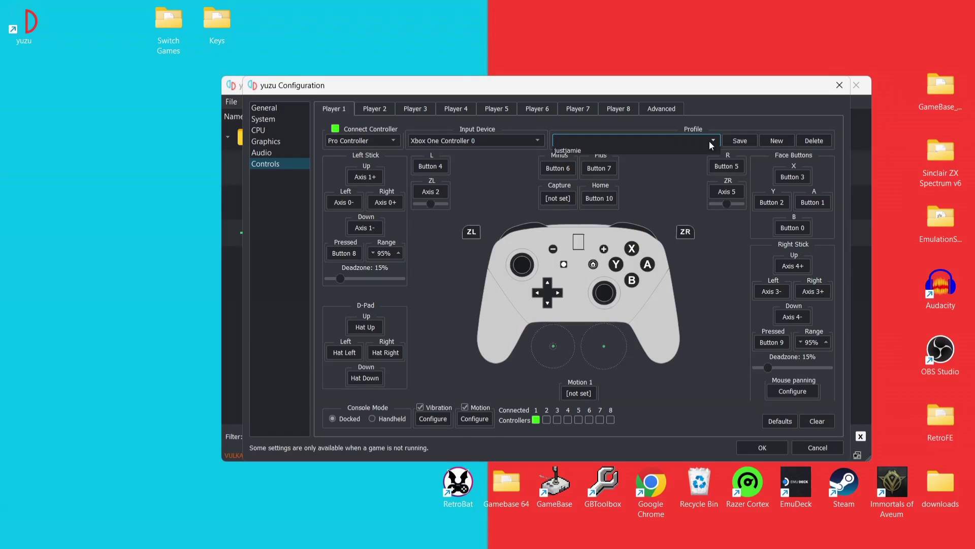
# Select the new input profile, save the Xbox controller mappings to it and accept the configuration
pyautogui.click(710, 141)
pyautogui.click(662, 149)
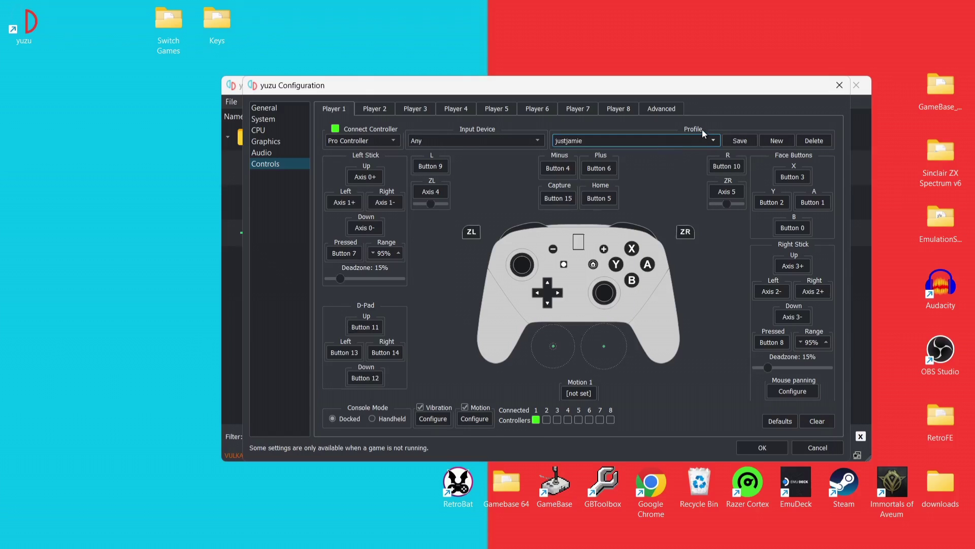
pyautogui.click(745, 142)
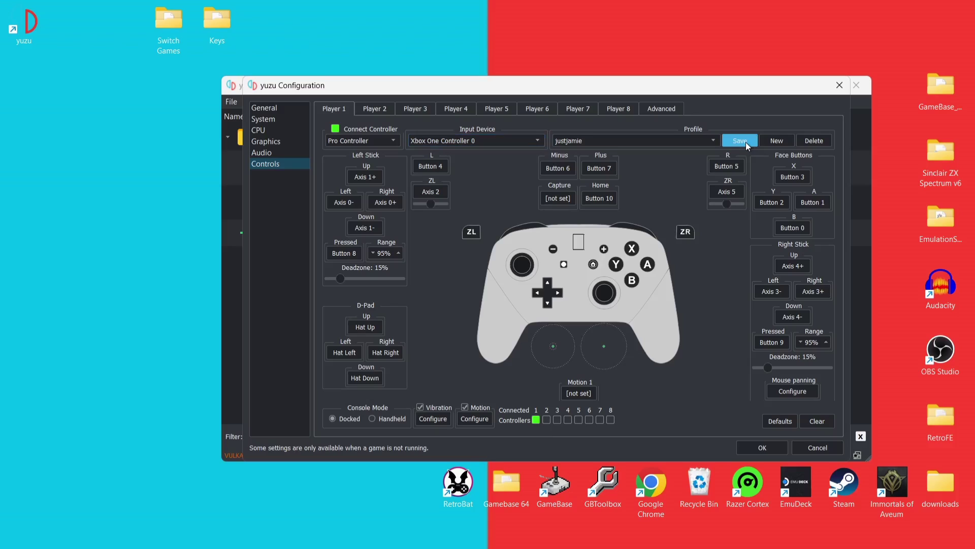
pyautogui.click(762, 447)
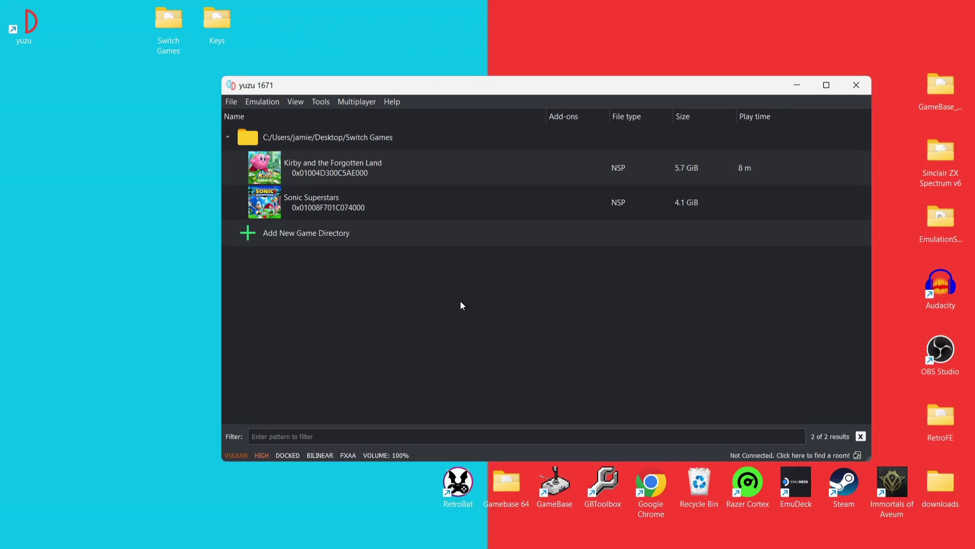
# Switch the graphics API to OpenGL and toggle the console mode between handheld and docked, ending on docked
pyautogui.click(241, 454)
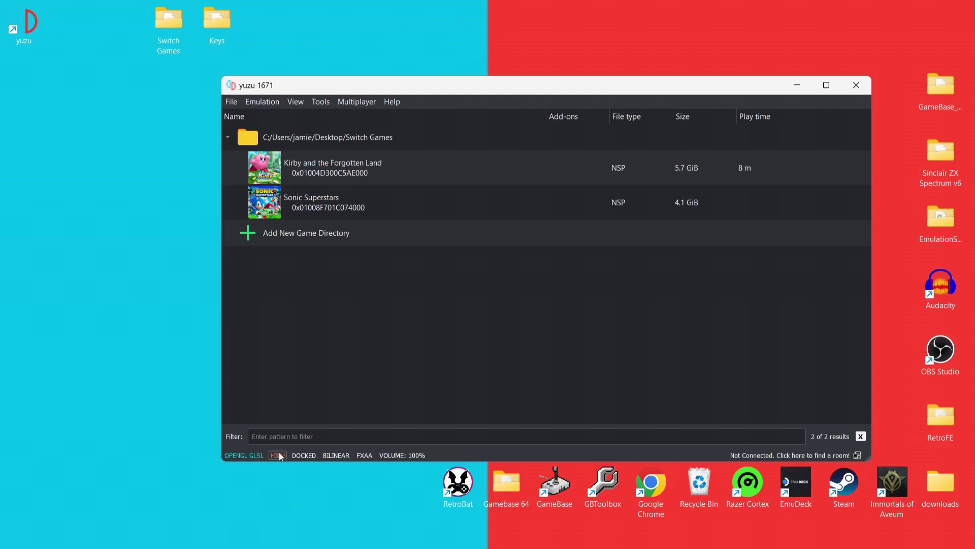
pyautogui.click(297, 455)
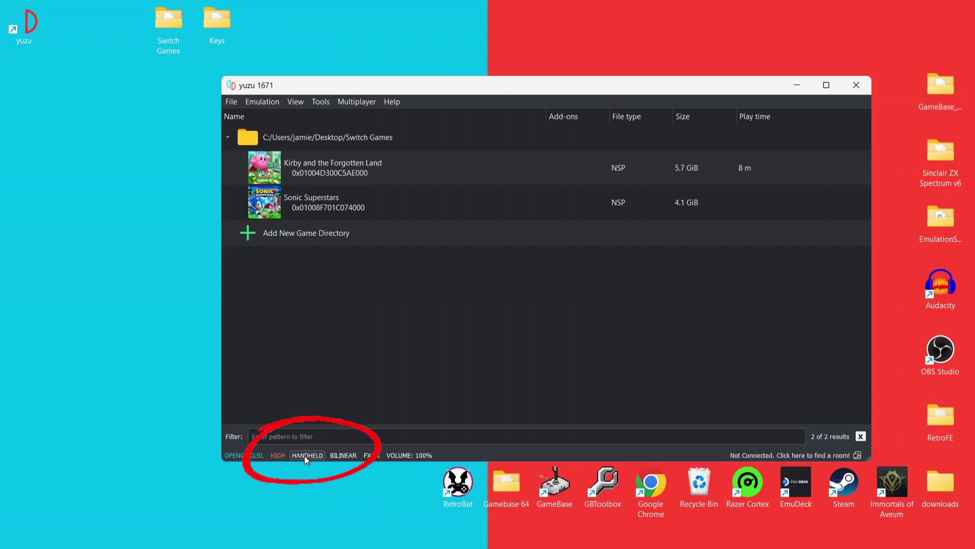
pyautogui.click(315, 454)
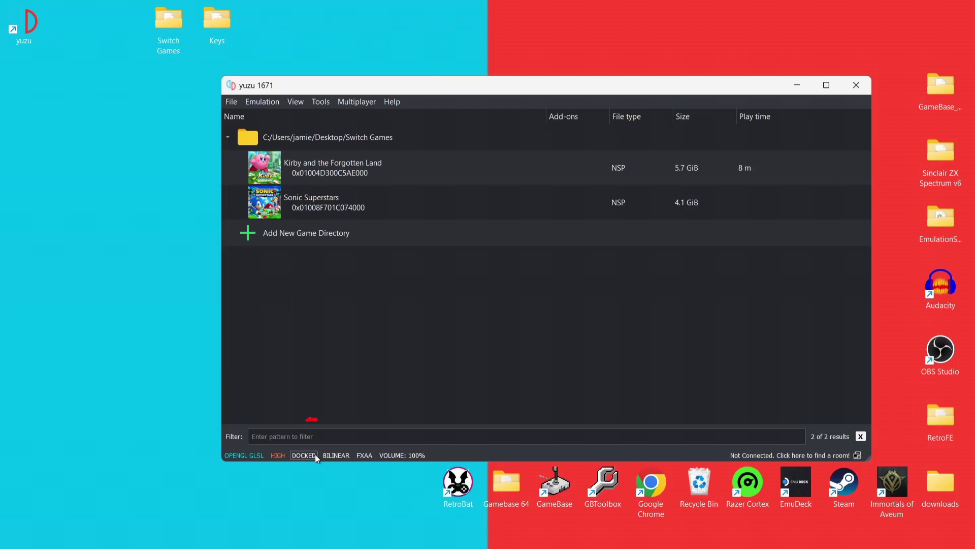
pyautogui.click(315, 455)
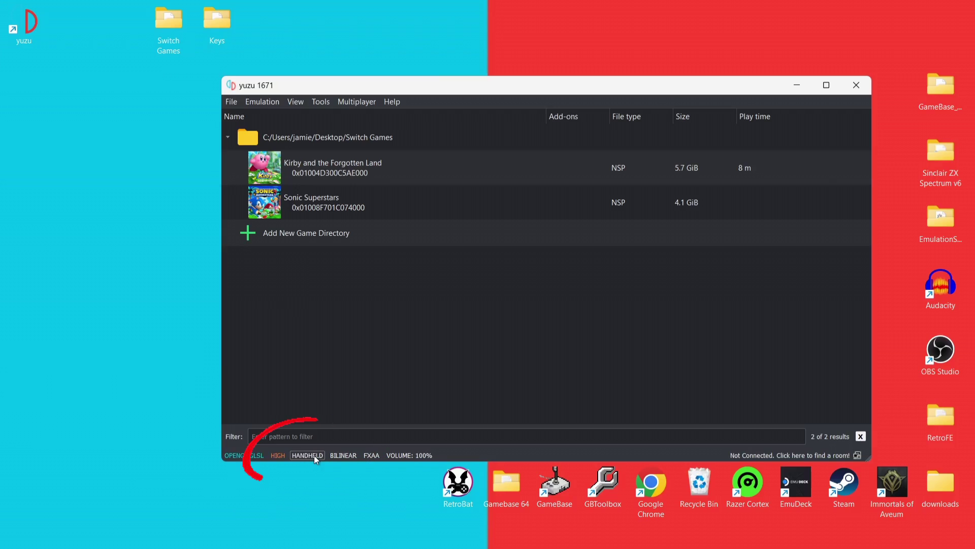
pyautogui.click(308, 455)
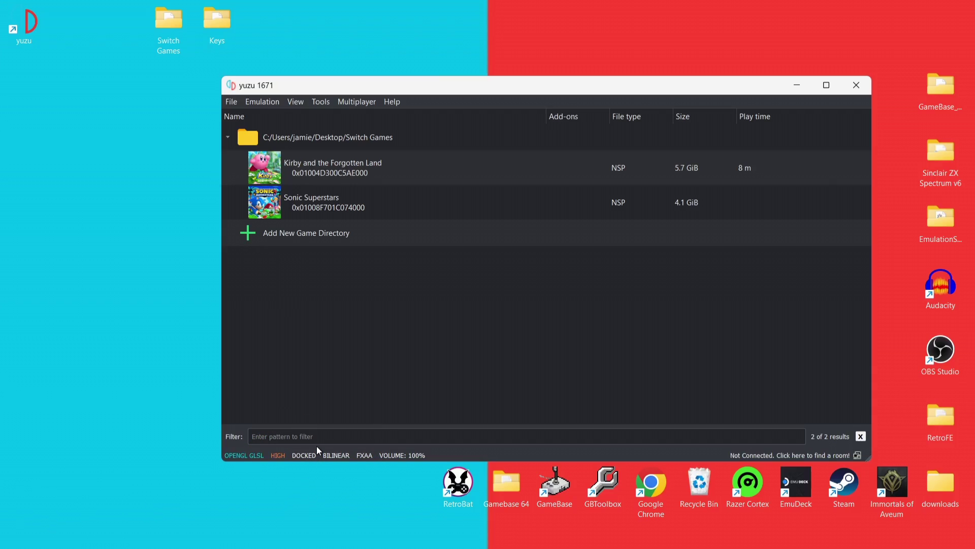
# Set the graphics API to Vulkan with NVIDIA GeForce RTX 3050 Laptop GPU as the device in the graphics configuration
pyautogui.click(279, 103)
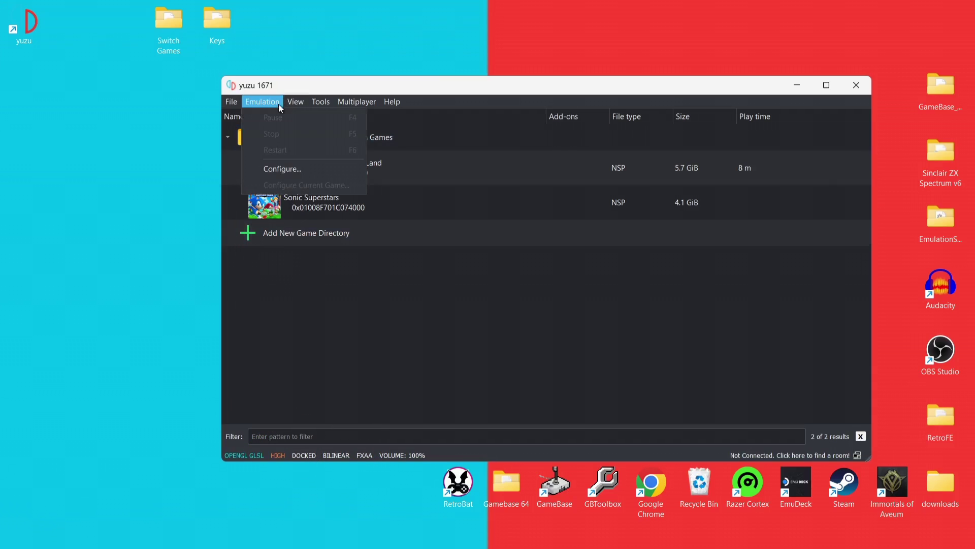
pyautogui.click(278, 166)
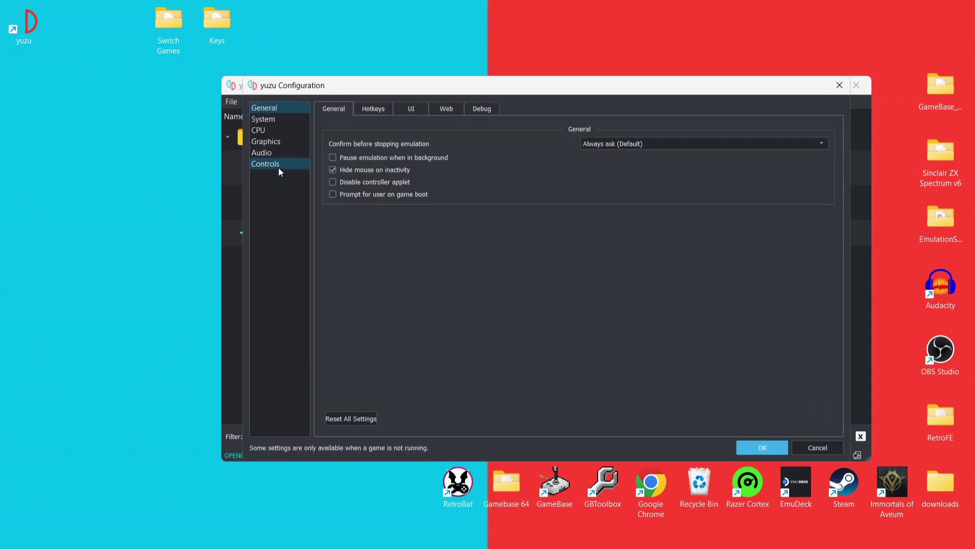
pyautogui.click(274, 145)
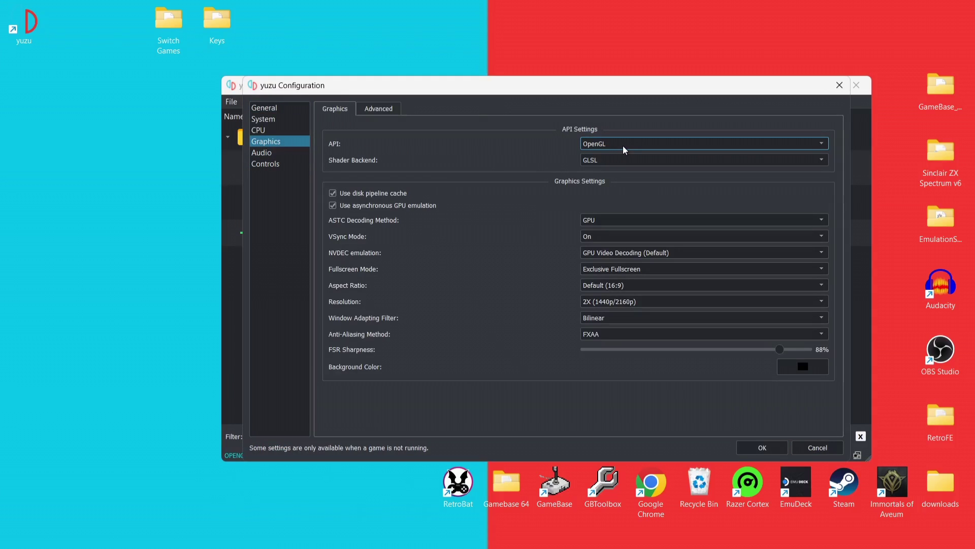
pyautogui.click(652, 149)
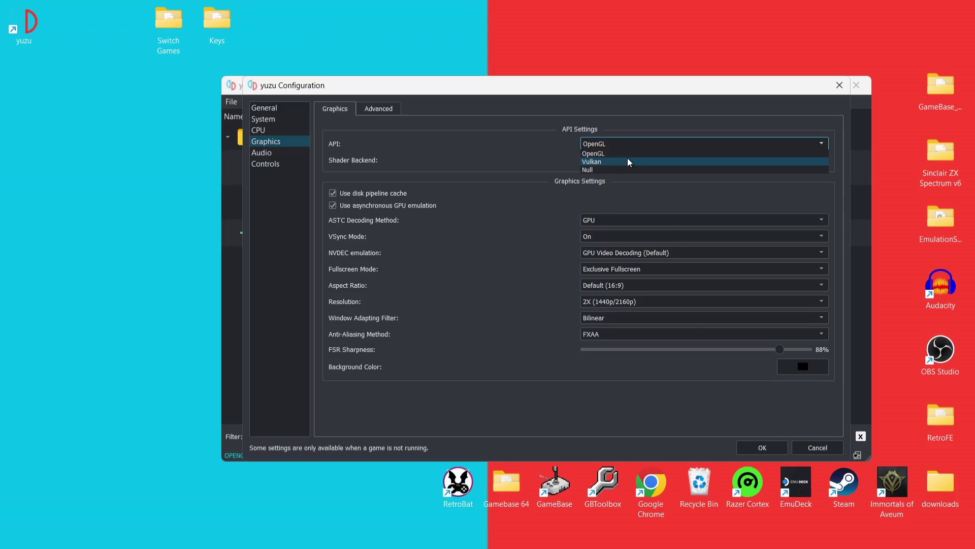
pyautogui.click(628, 147)
pyautogui.click(628, 148)
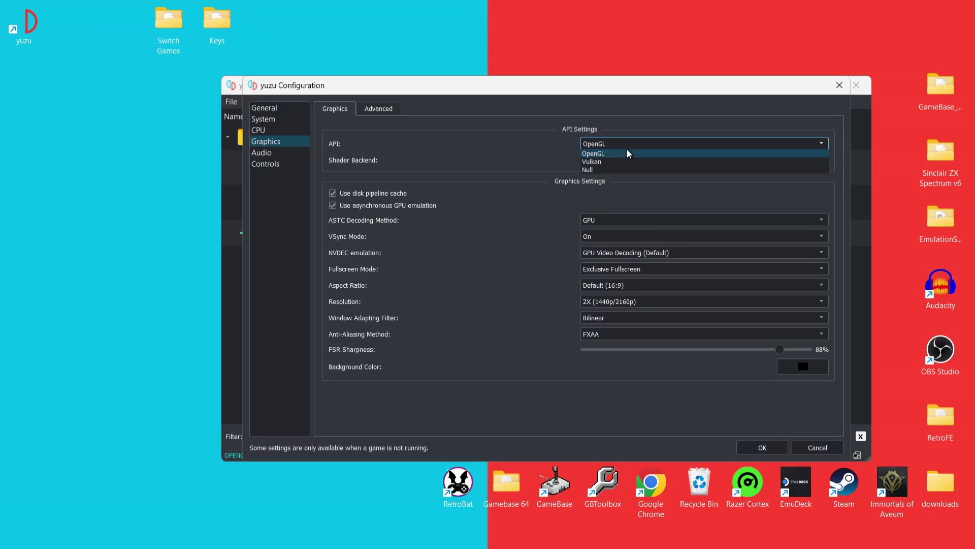
pyautogui.click(625, 160)
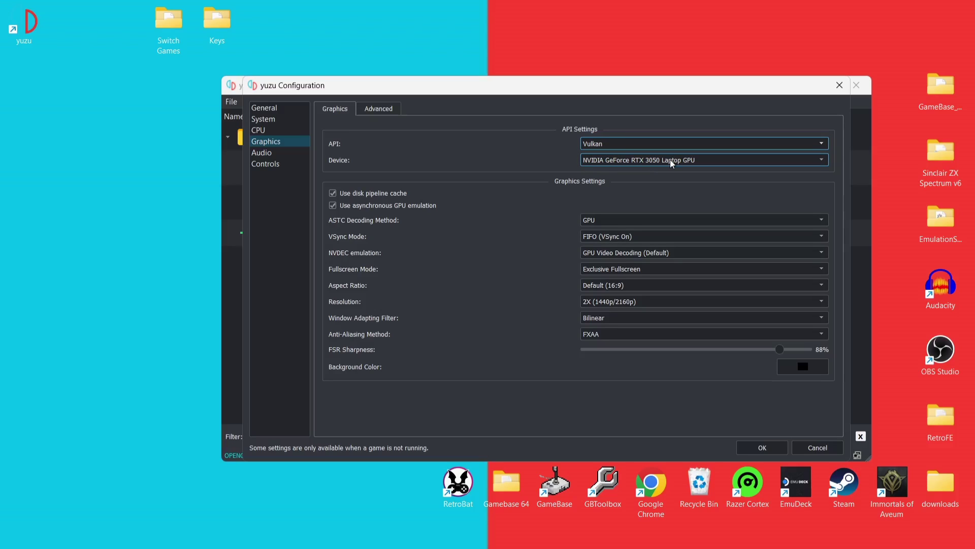
pyautogui.click(698, 161)
pyautogui.click(698, 169)
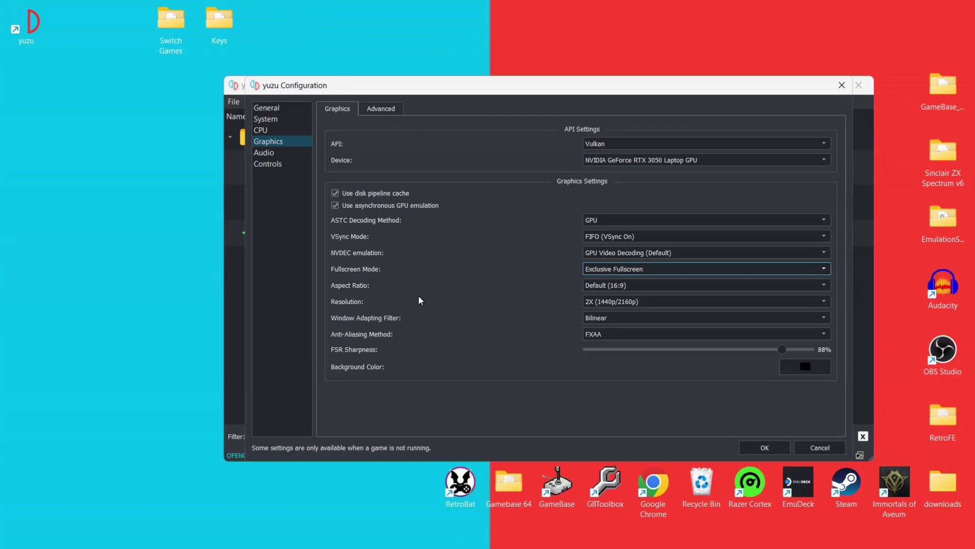
# Choose the 2X (1440p/2160p) resolution and review the anti-aliasing methods, keeping FXAA
pyautogui.click(655, 306)
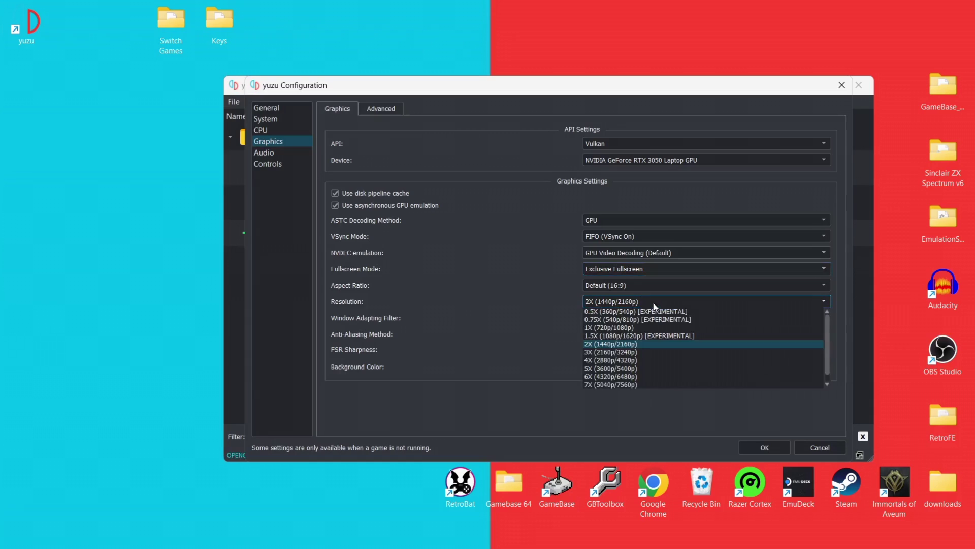
pyautogui.click(647, 344)
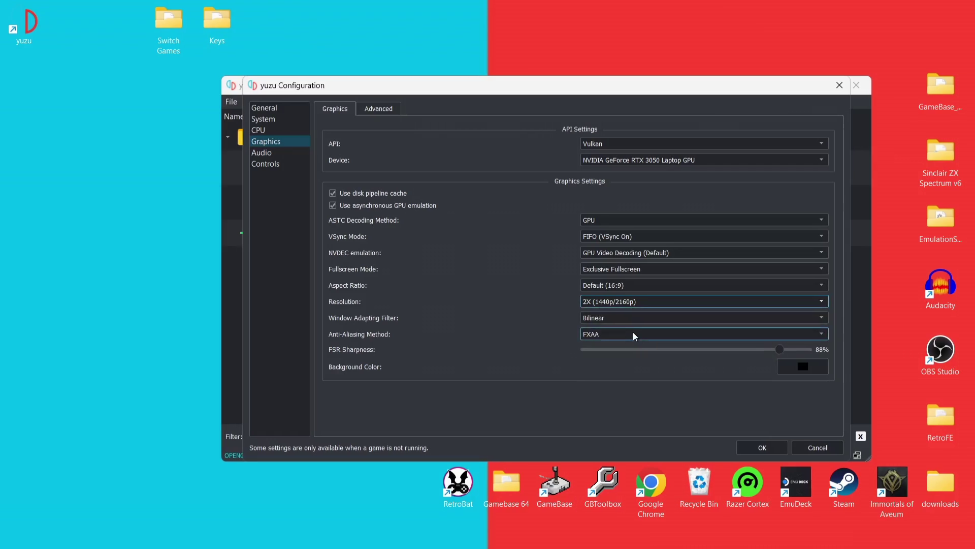
pyautogui.click(633, 333)
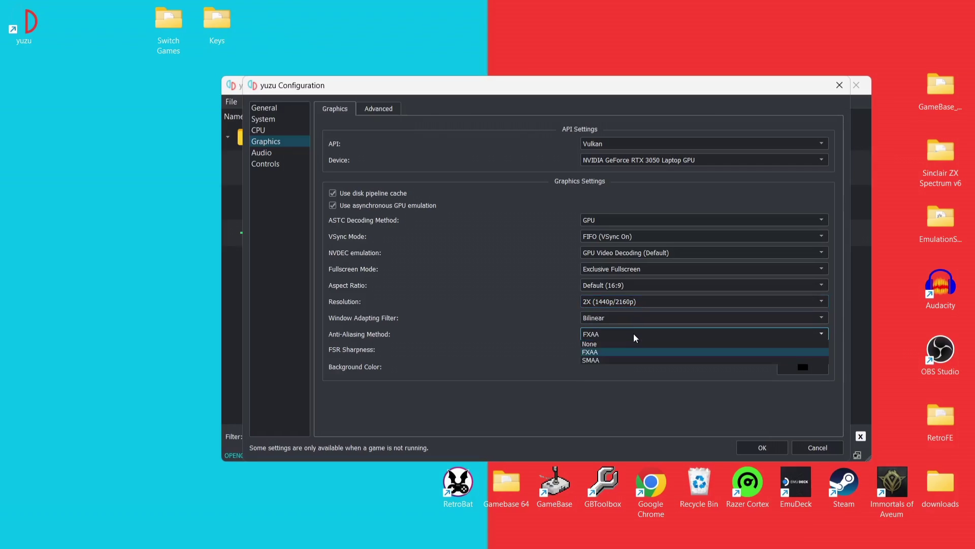
pyautogui.click(624, 375)
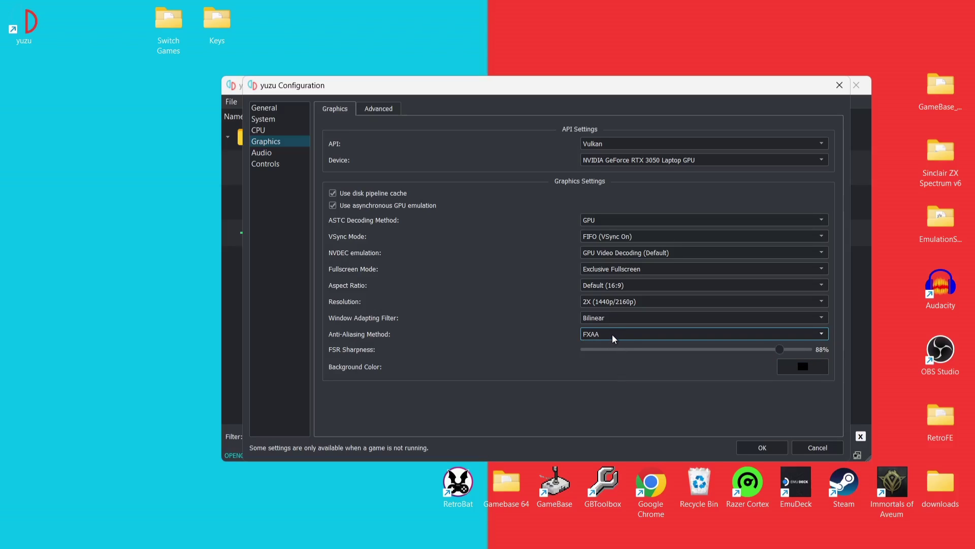
# Set anisotropic filtering to 2x in the advanced graphics settings and accept the configuration
pyautogui.click(377, 109)
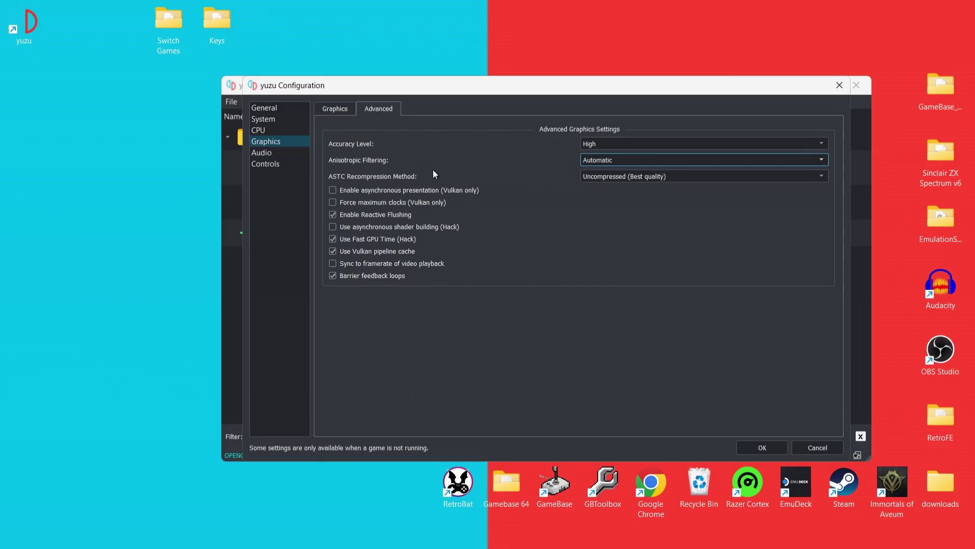
pyautogui.click(622, 161)
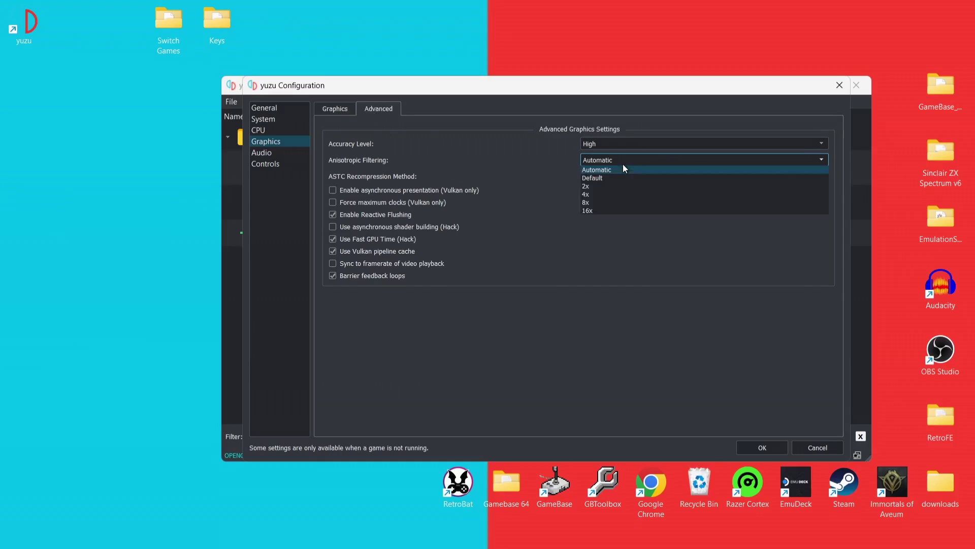
pyautogui.click(611, 188)
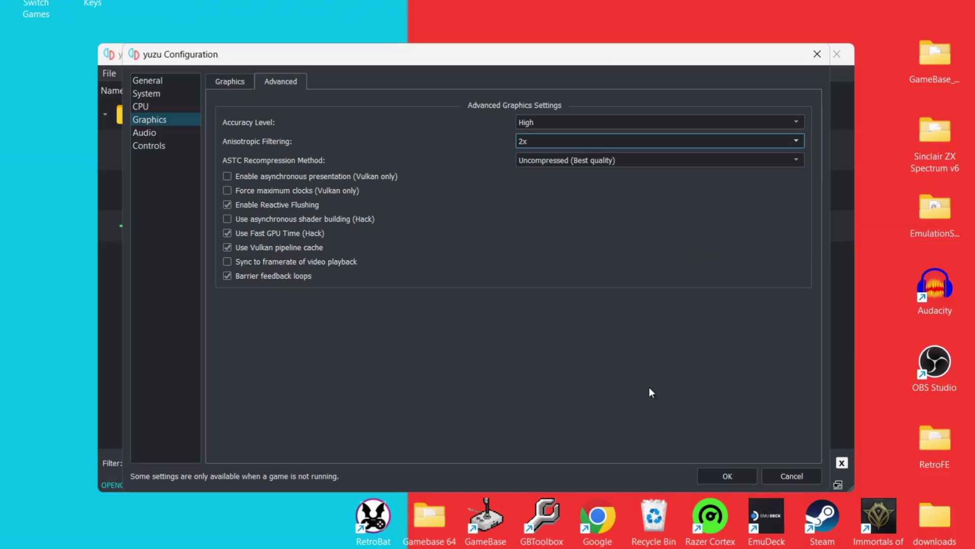
pyautogui.click(728, 476)
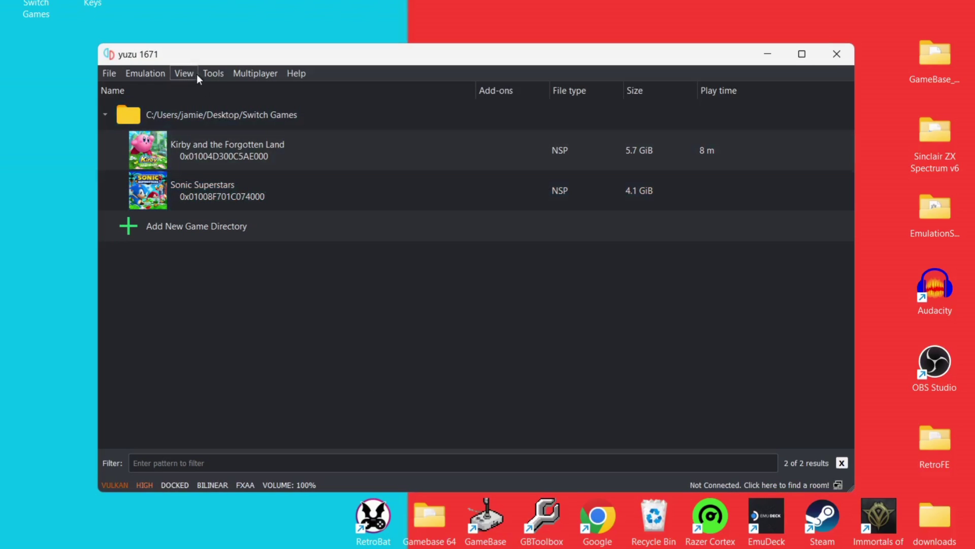
# Review the per-game graphics and advanced graphics settings of Kirby and the Forgotten Land, keeping the API on Vulkan, and accept them
pyautogui.click(200, 147)
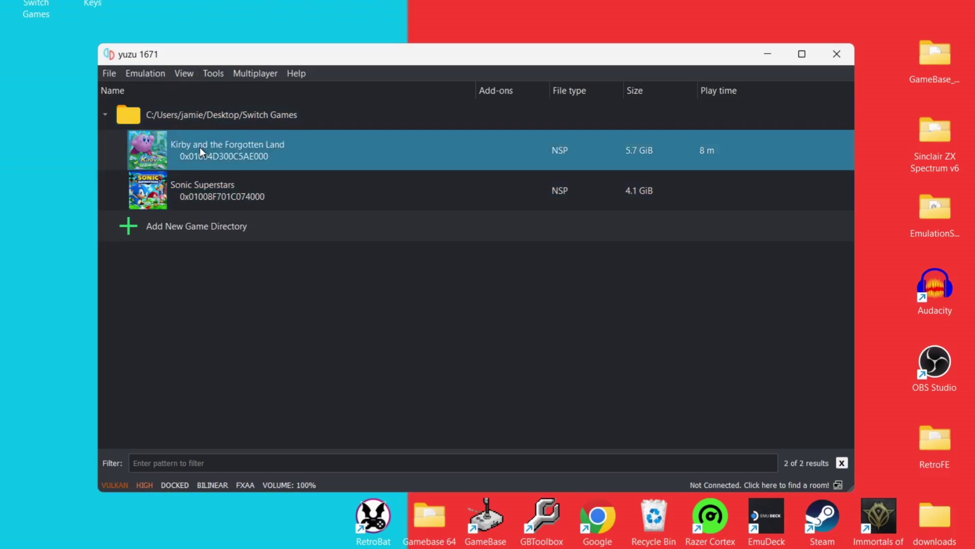
pyautogui.rightClick(200, 147)
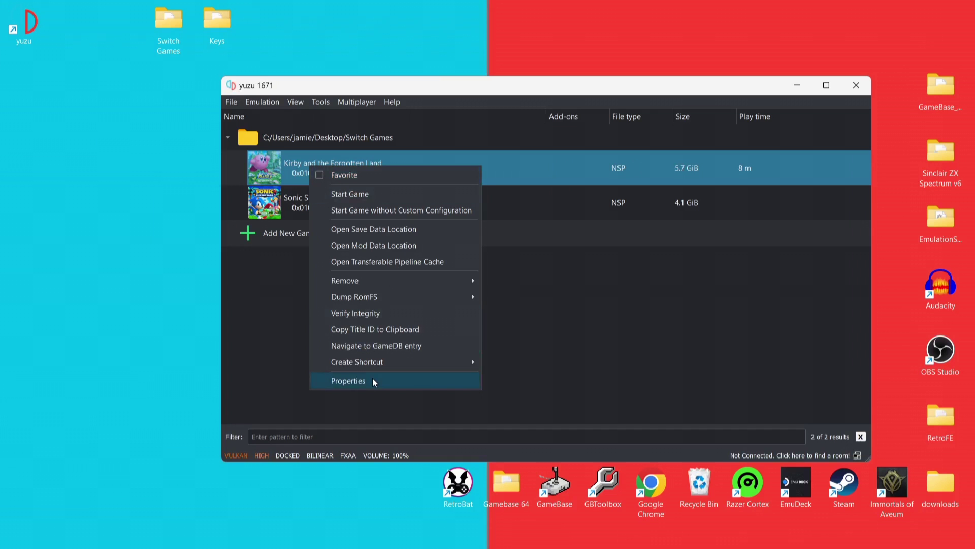
pyautogui.click(246, 398)
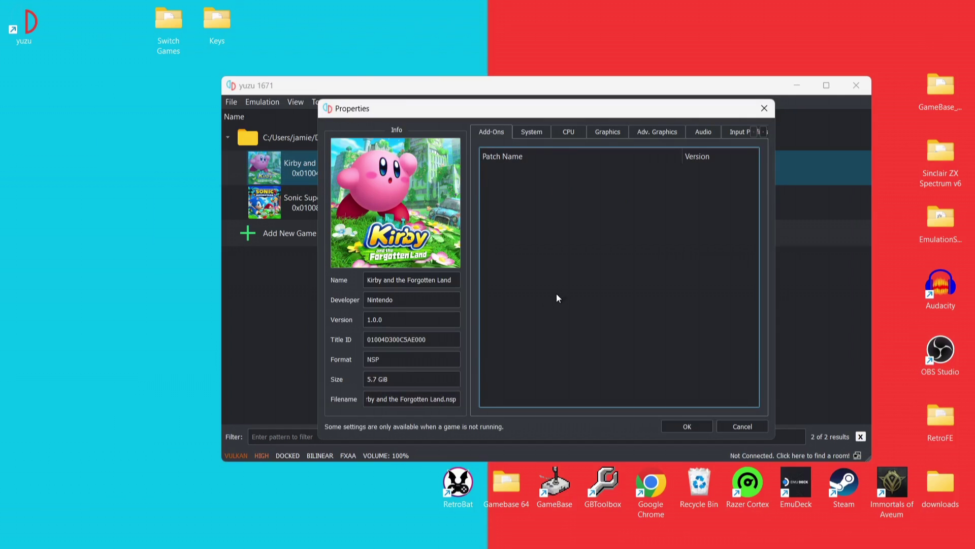
pyautogui.click(604, 132)
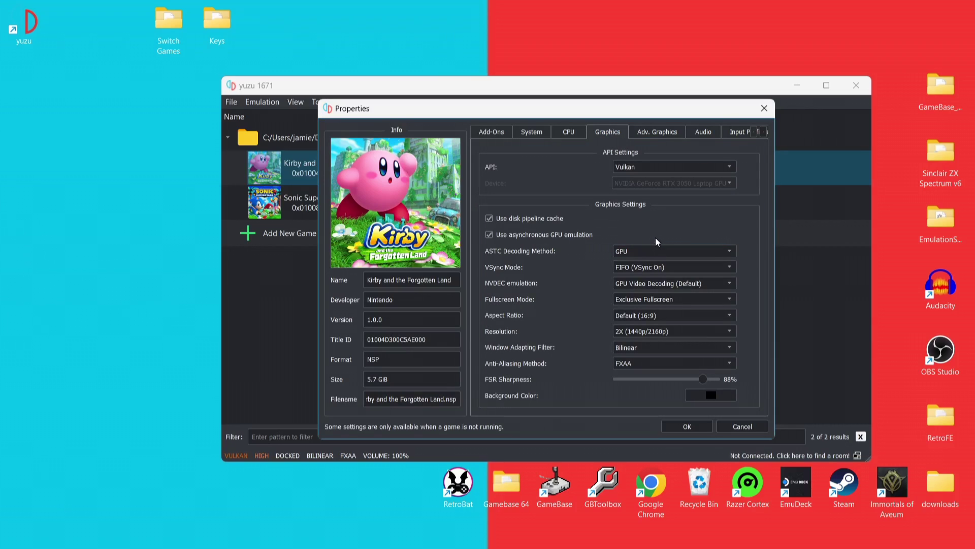
pyautogui.click(655, 169)
pyautogui.click(655, 170)
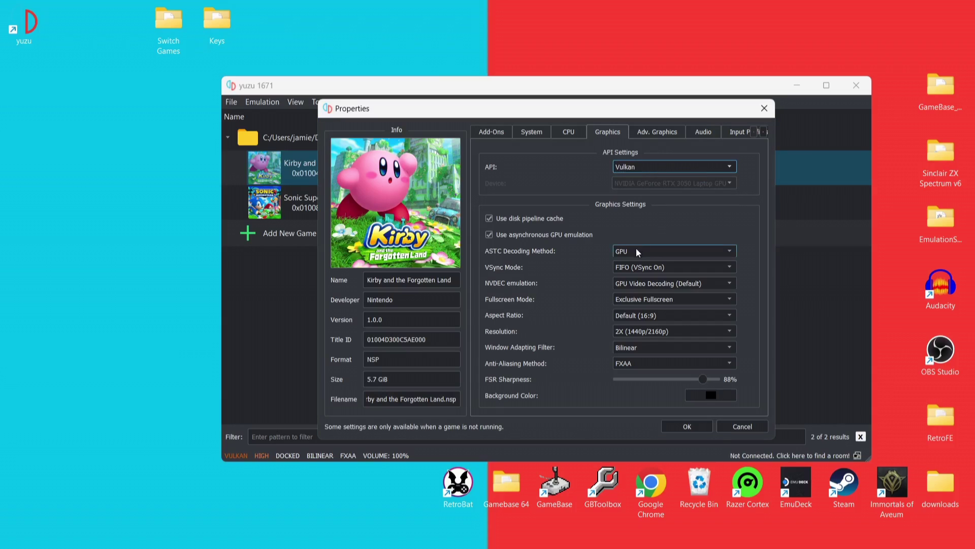
pyautogui.click(667, 133)
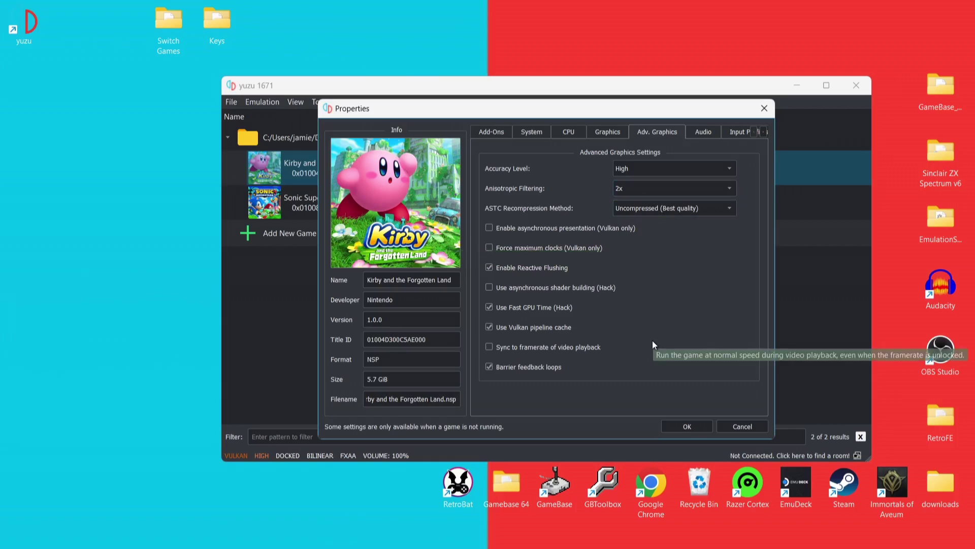
pyautogui.click(686, 426)
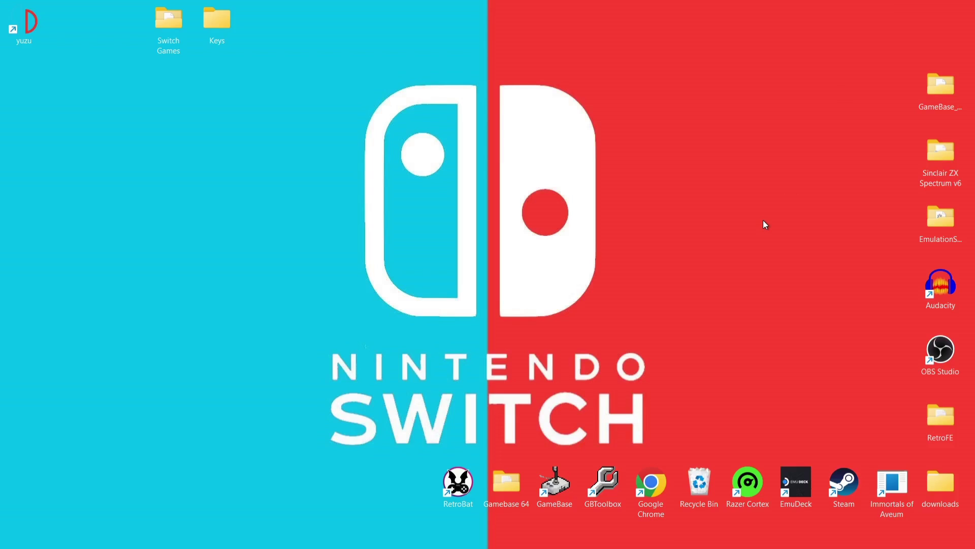
# Switch to Razer Cortex, run the Game Booster with its preselected optimizations, and minimize the program
pyautogui.click(558, 534)
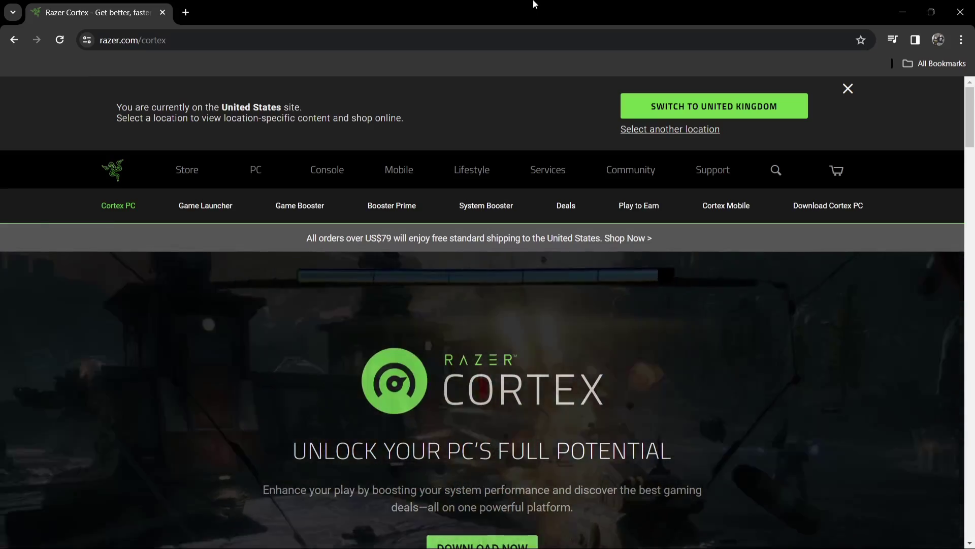
pyautogui.click(902, 11)
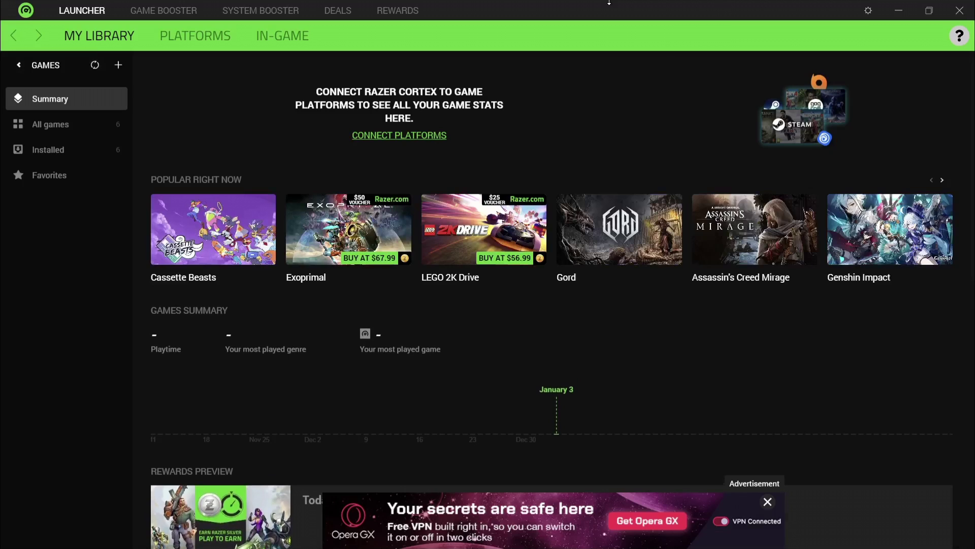
pyautogui.click(171, 16)
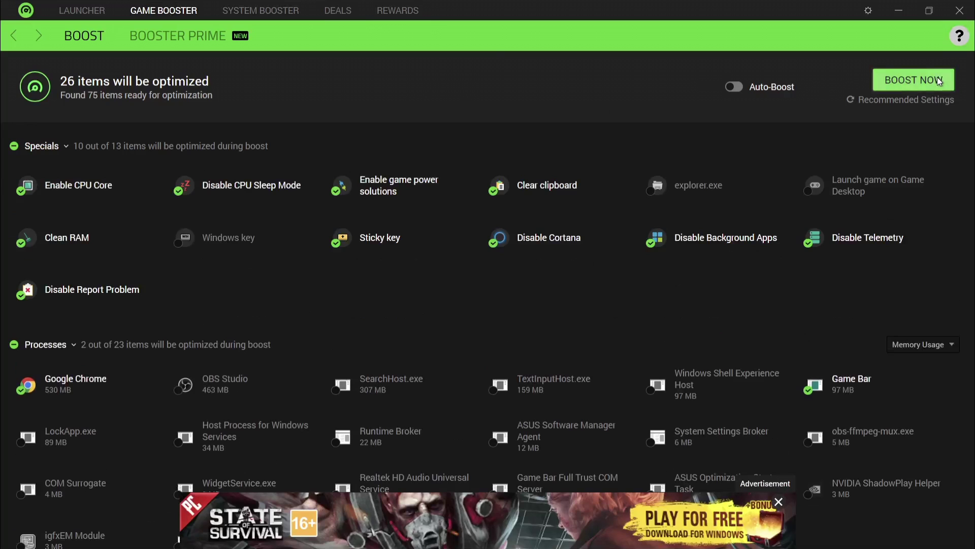
pyautogui.click(913, 80)
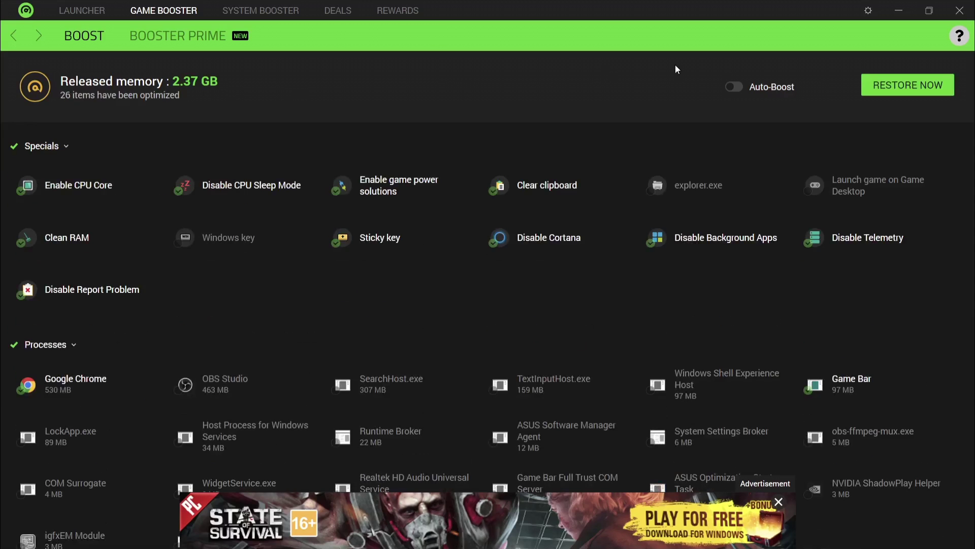
pyautogui.click(899, 11)
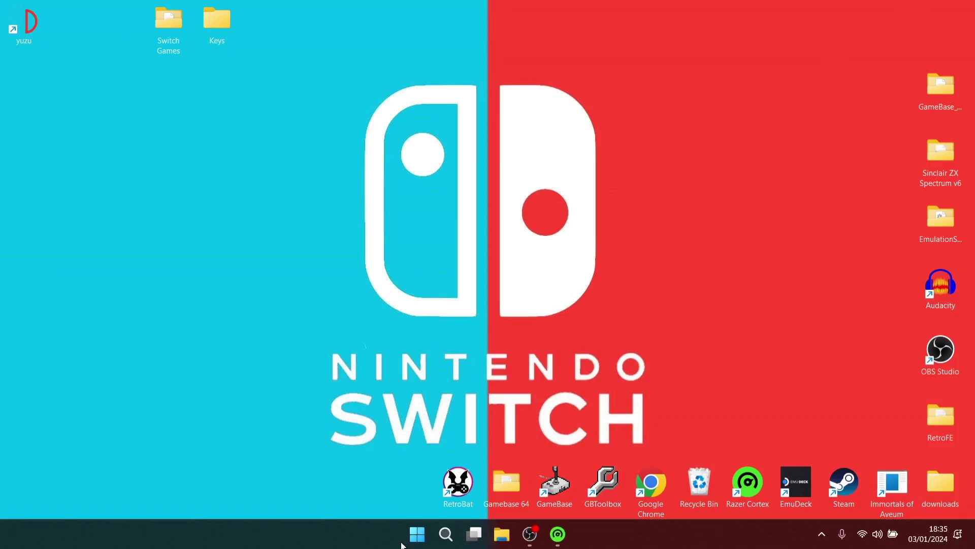
# Switch to GeForce Experience and check for NVIDIA driver updates
pyautogui.click(440, 536)
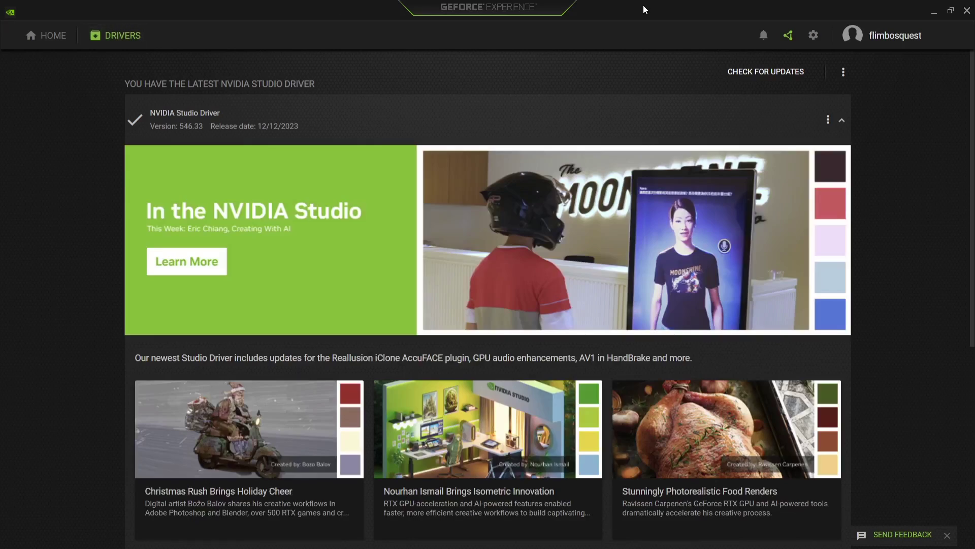
pyautogui.click(774, 75)
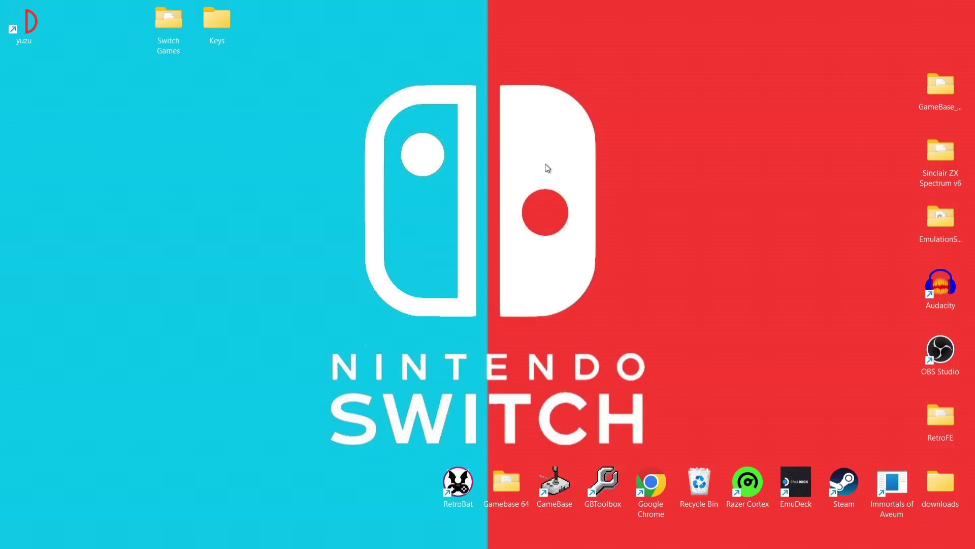
# Open yuzu, launch Kirby and the Forgotten Land, and show the game in fullscreen
pyautogui.doubleClick(24, 22)
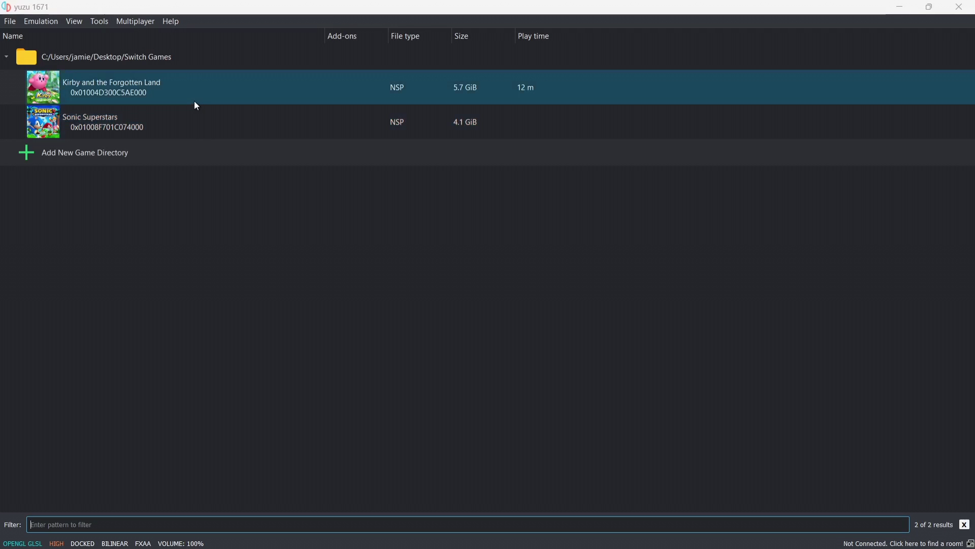
pyautogui.doubleClick(132, 85)
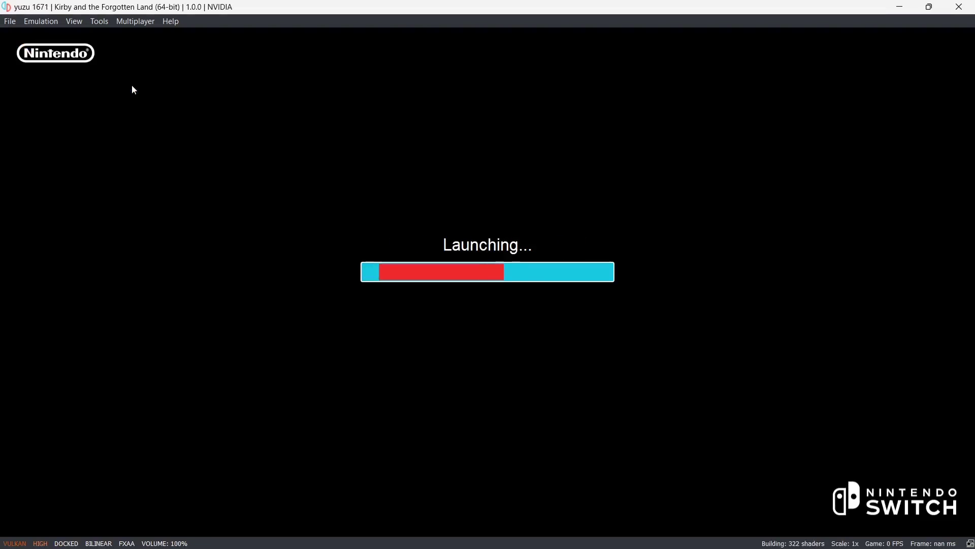
pyautogui.click(78, 23)
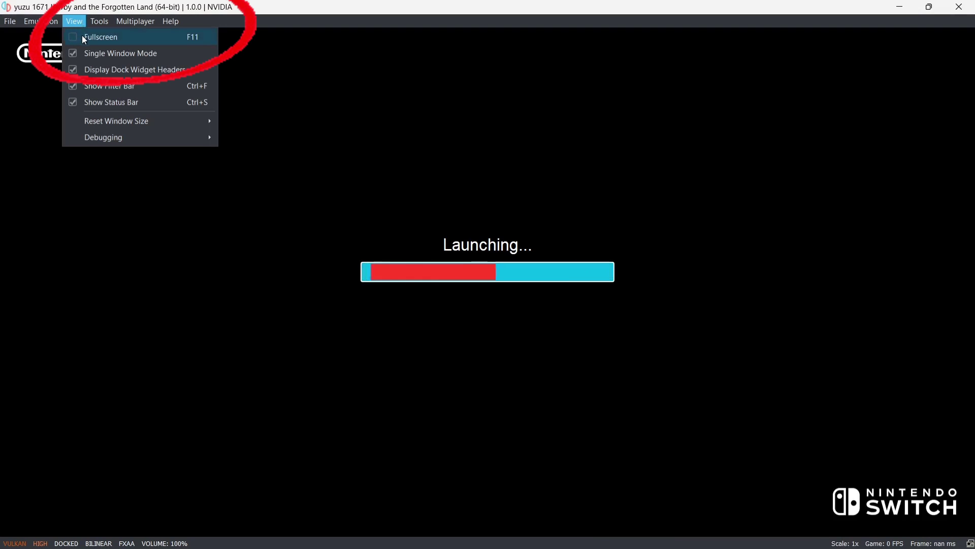
pyautogui.click(109, 37)
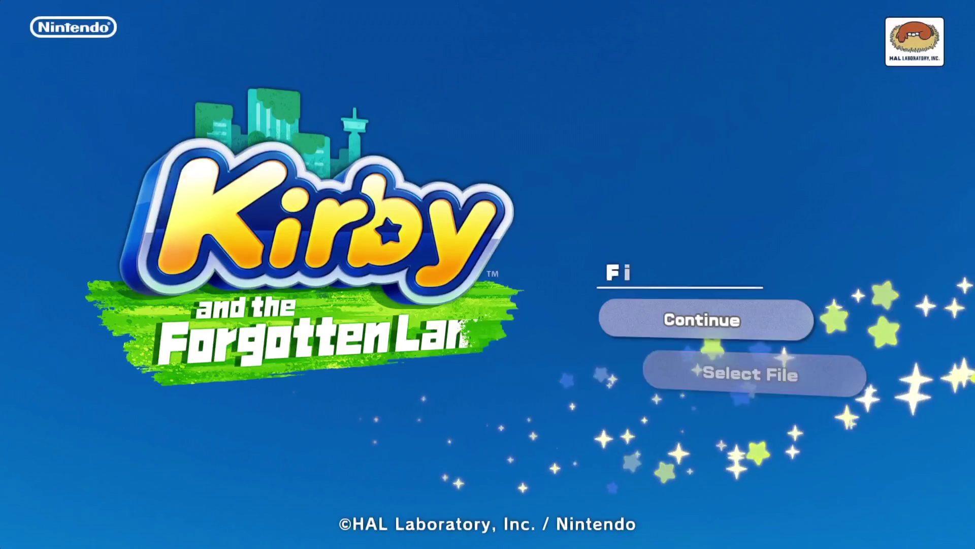
# Continue the saved game and move Kirby up the beach toward the forest, jumping along the way
pyautogui.press('Return')
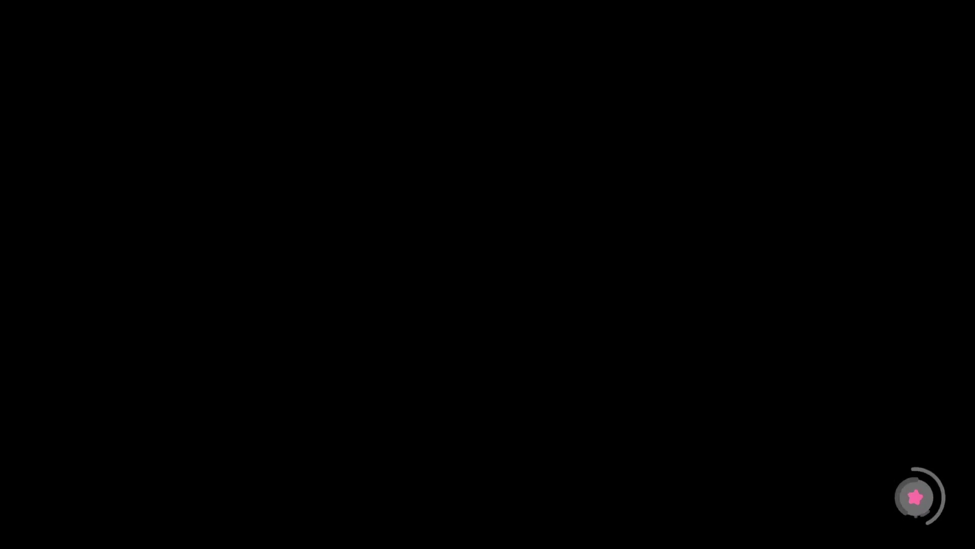
pyautogui.press('Up')
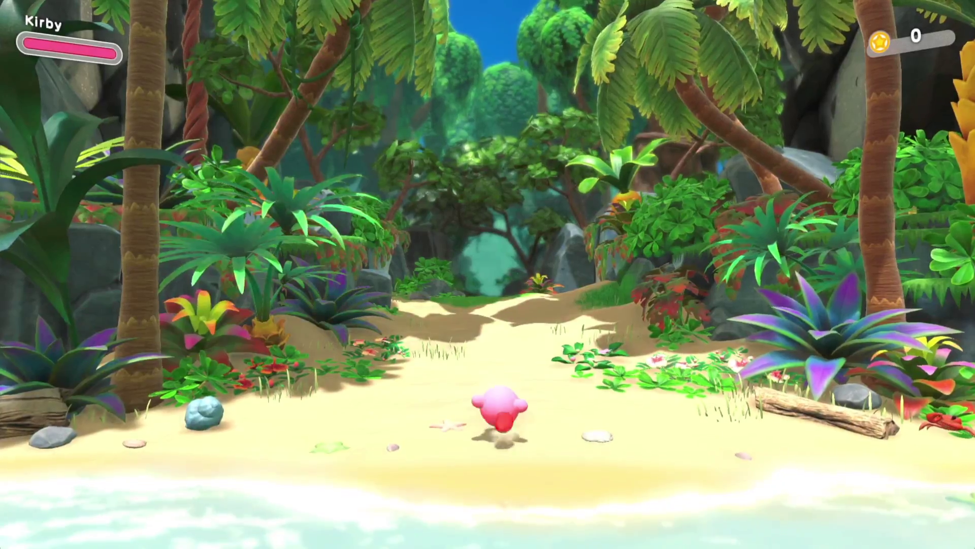
pyautogui.press('Up')
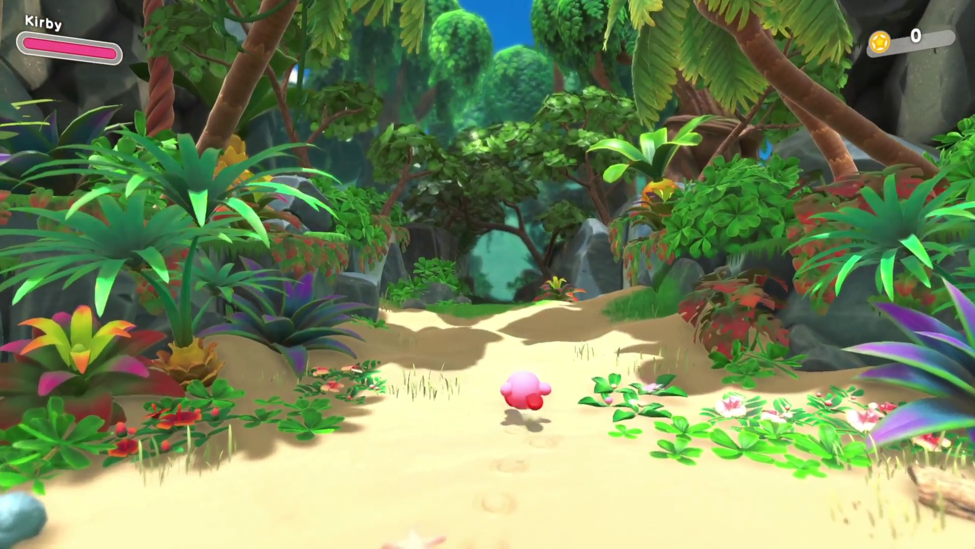
pyautogui.press('Up')
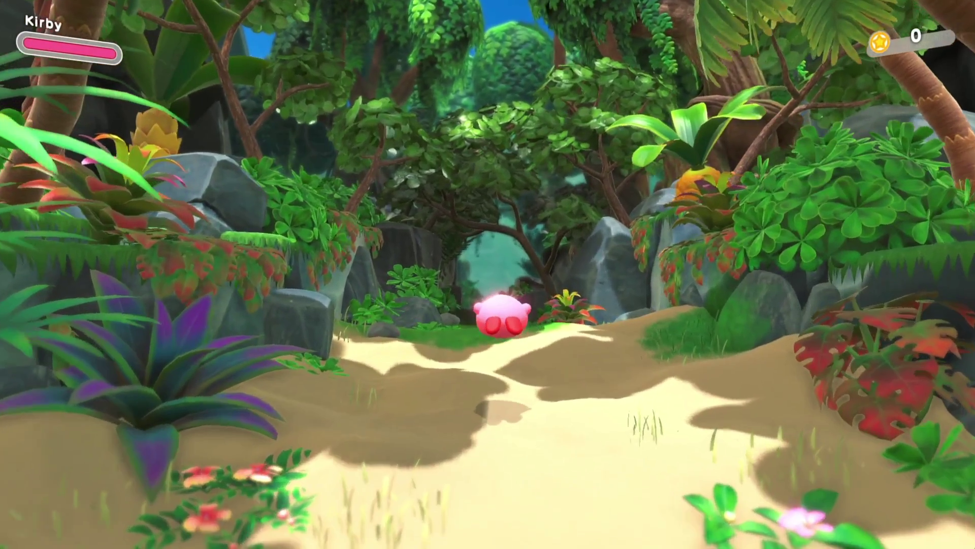
pyautogui.press('Up')
pyautogui.press('space')
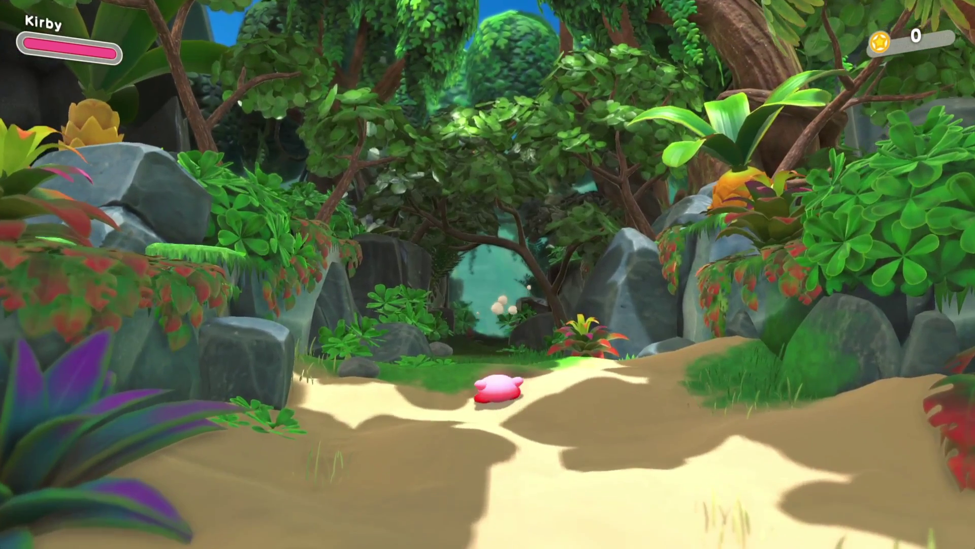
pyautogui.press('Up')
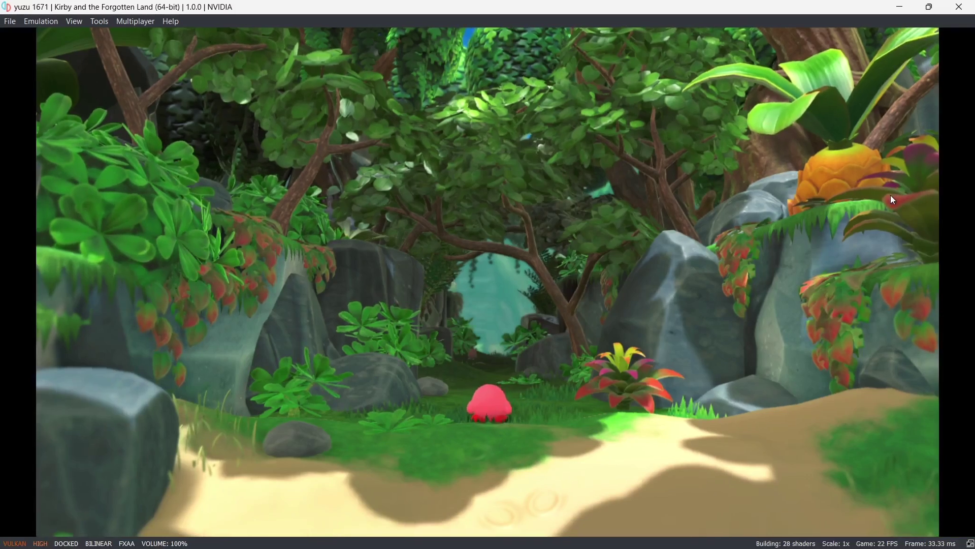
# Turn Kirby back briefly on the sand and run along the forest path between the rocks into the clearing
pyautogui.press('Down')
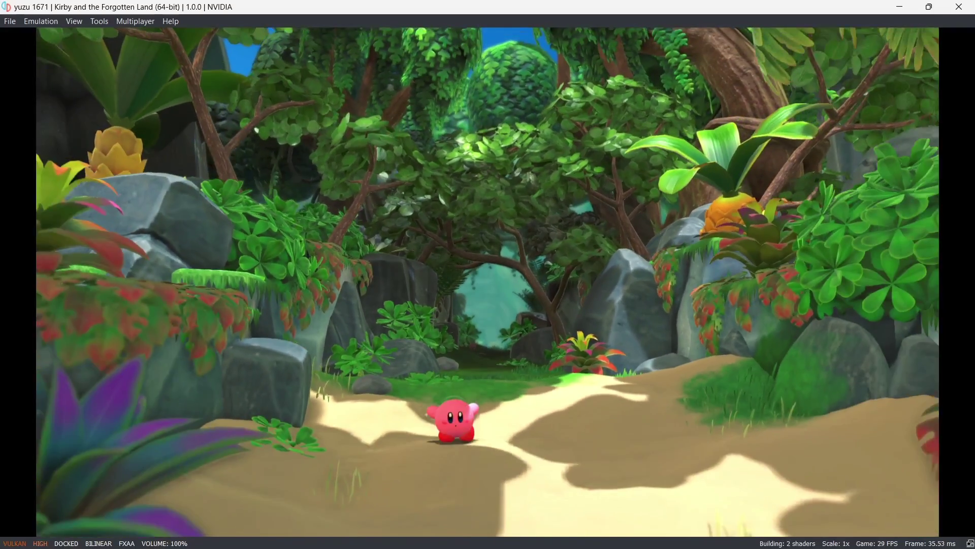
pyautogui.press('Up')
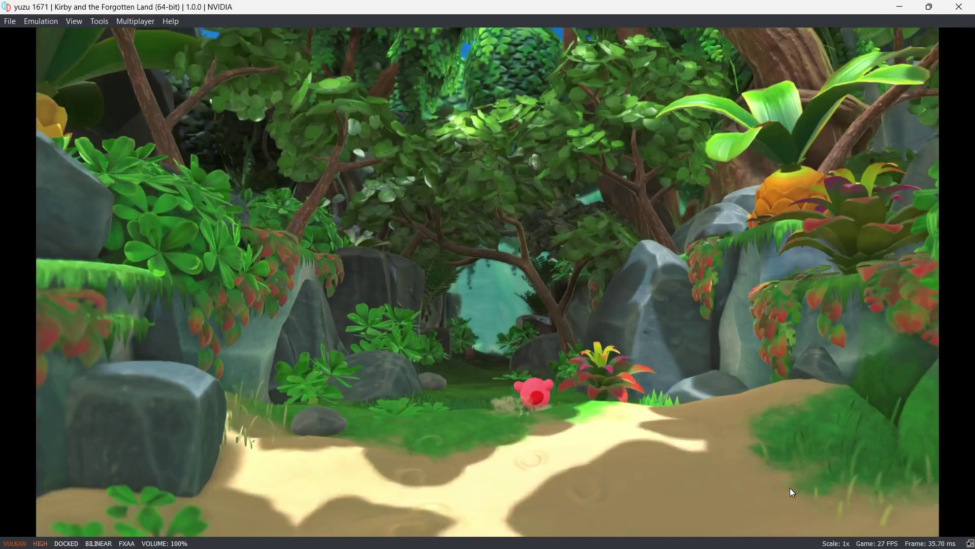
pyautogui.press('Up')
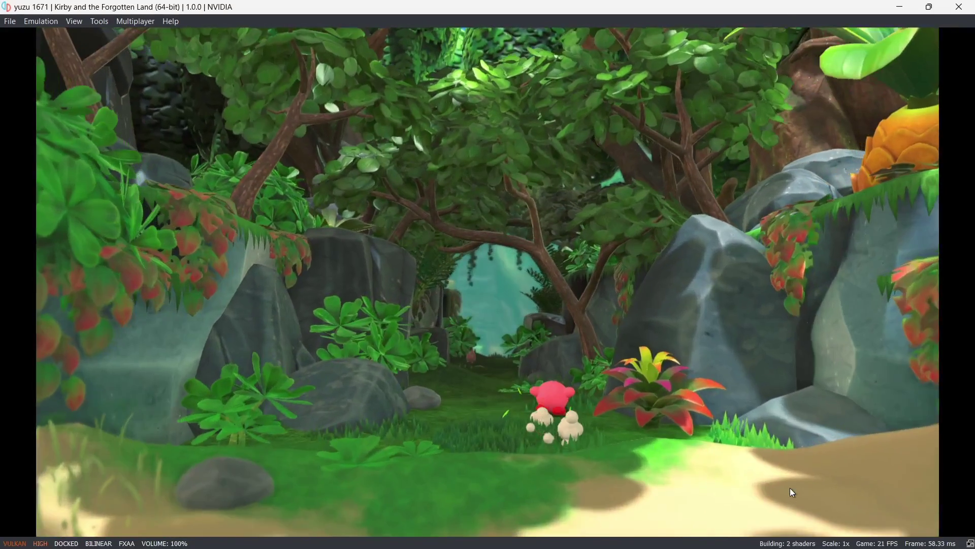
pyautogui.press('Up')
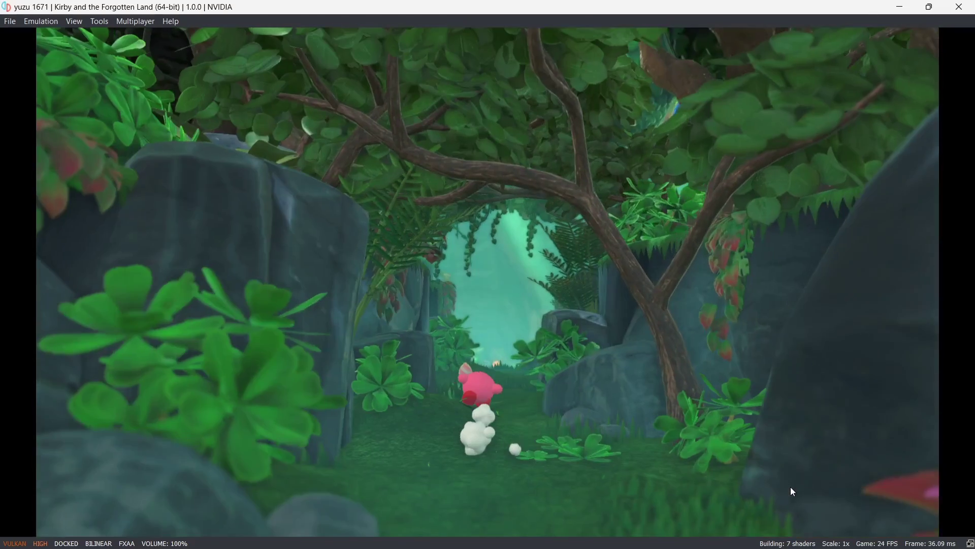
pyautogui.press('Up')
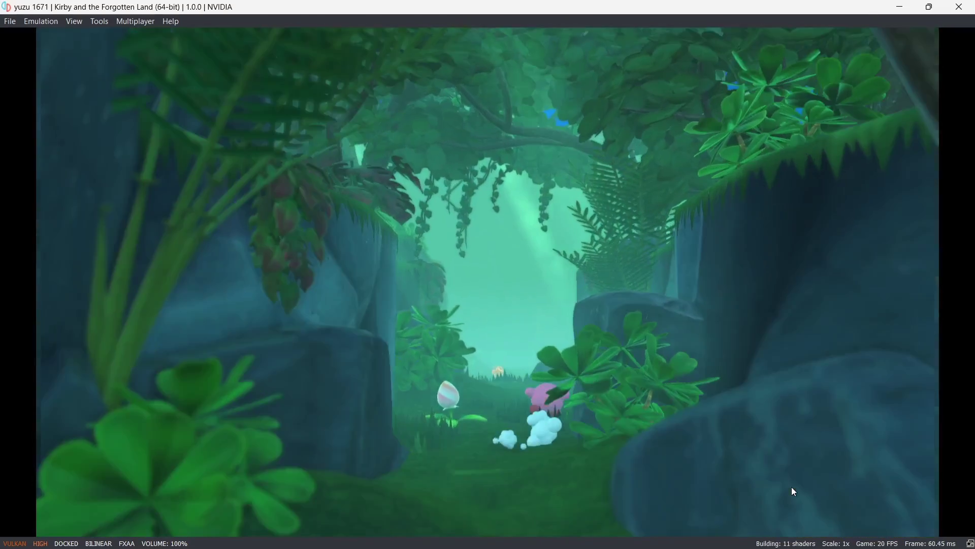
pyautogui.press('Up')
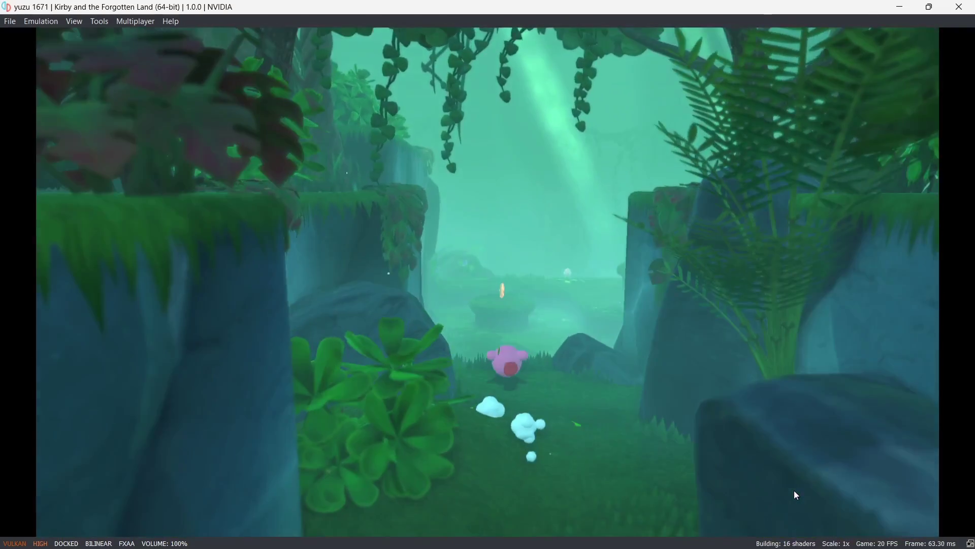
pyautogui.press('Up')
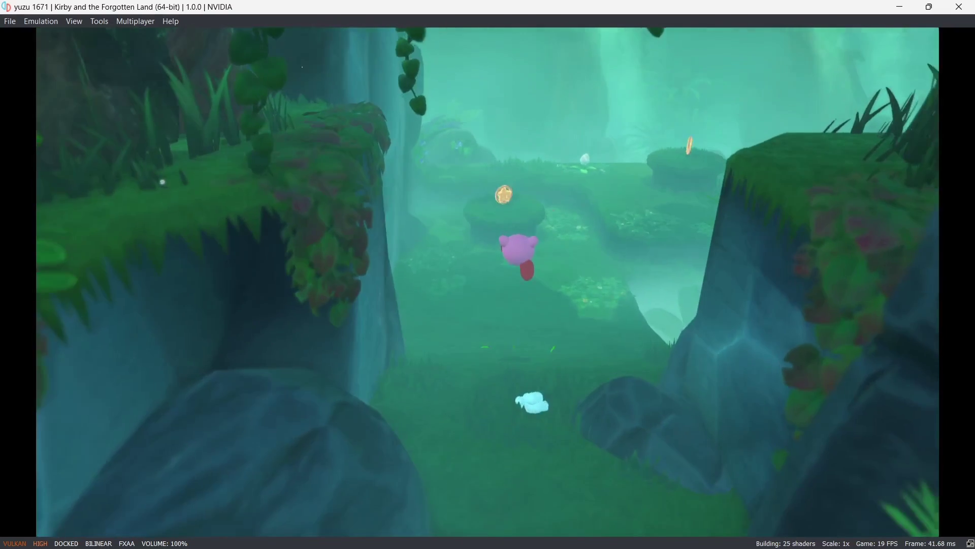
# Jump Kirby onto the two grassy mounds in the clearing to collect the star coins, and move on toward the flower bud
pyautogui.press('w')
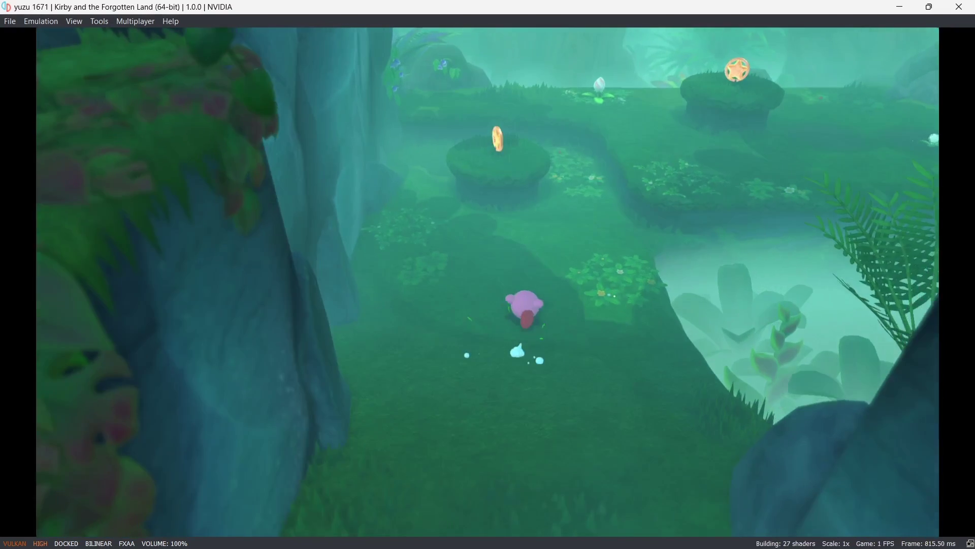
pyautogui.press('w')
pyautogui.press('c')
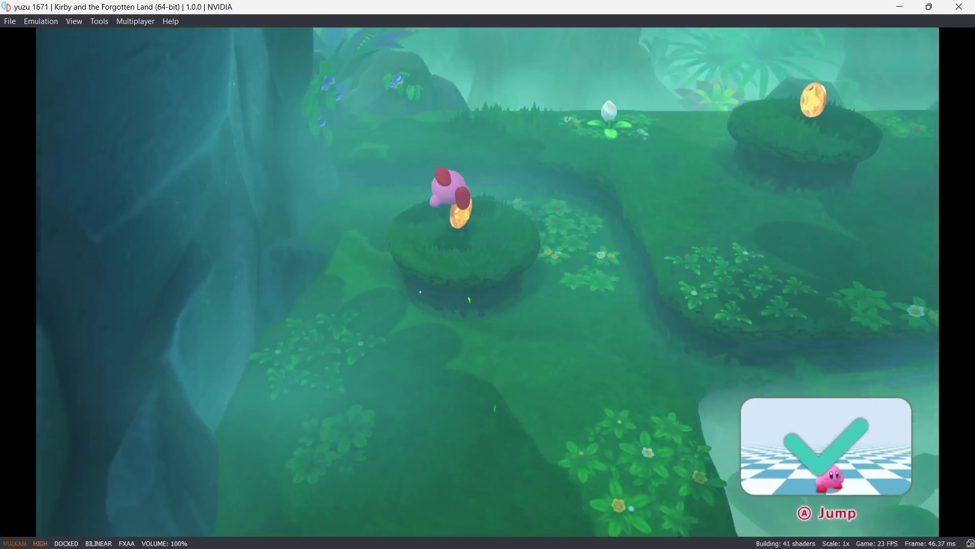
pyautogui.press('d')
pyautogui.press('c')
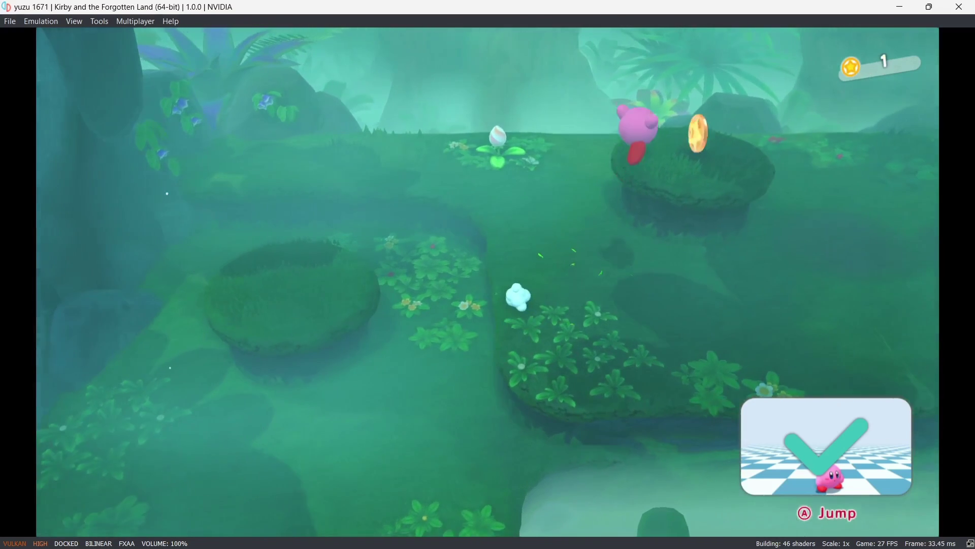
pyautogui.press('s')
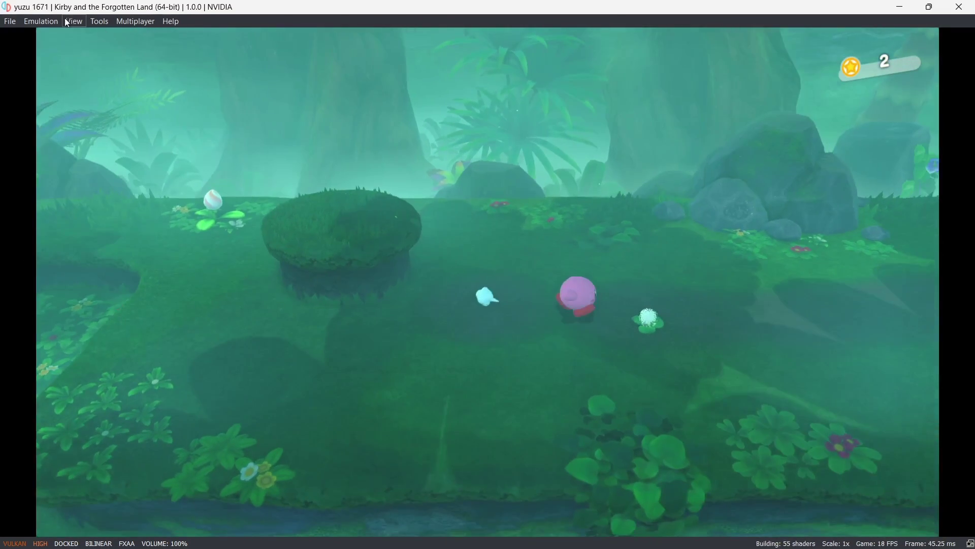
# Return the game to fullscreen and run Kirby through the clearing to the small star block by the wooden plank
pyautogui.click(72, 21)
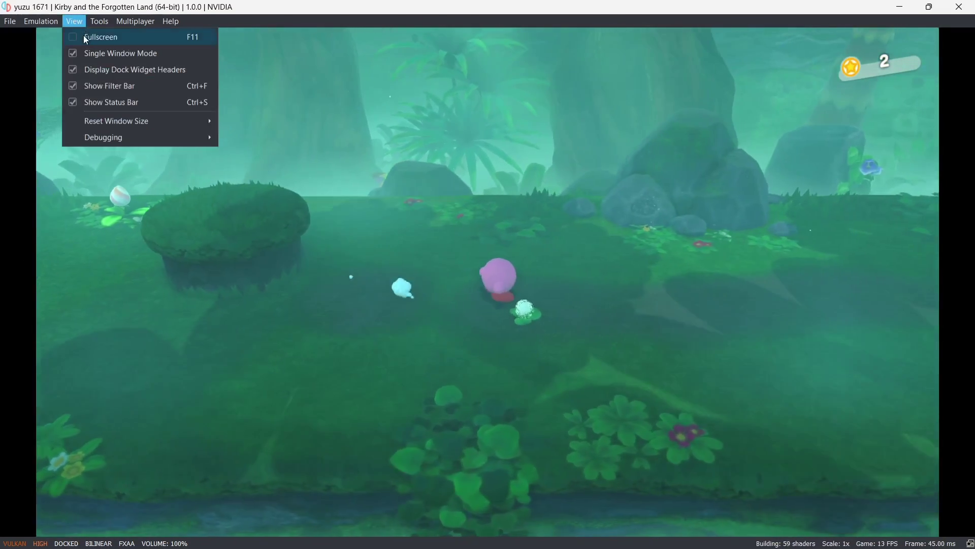
pyautogui.click(83, 36)
pyautogui.press('d')
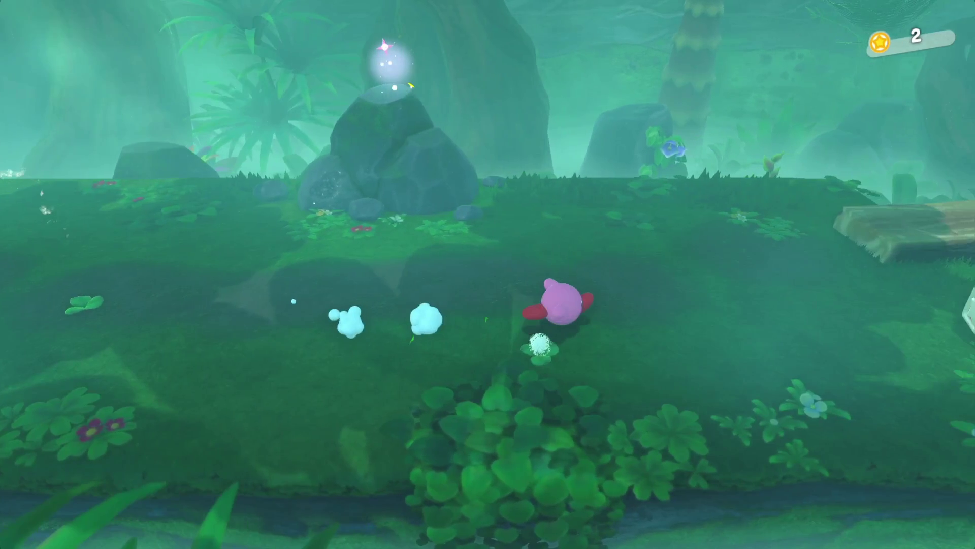
pyautogui.press('w')
pyautogui.press('s')
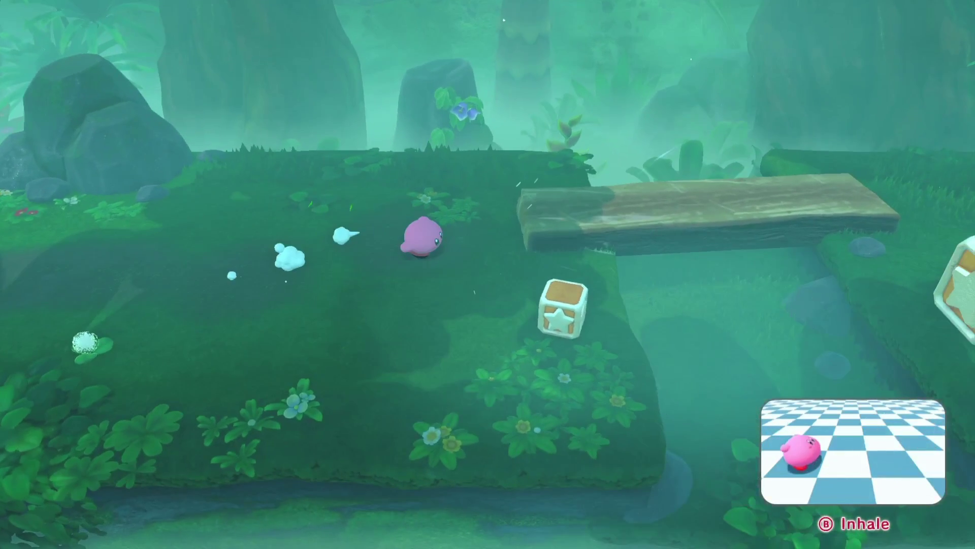
# Inhale the small star block, spit it at the large one across the gap, and cross over to collect the coins
pyautogui.press('x')
pyautogui.press('x')
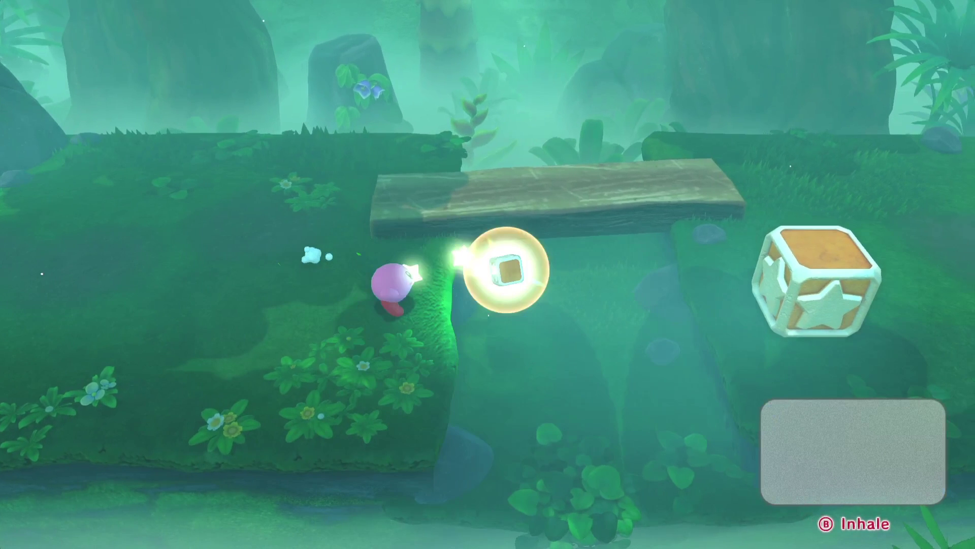
pyautogui.press('w')
pyautogui.press('d')
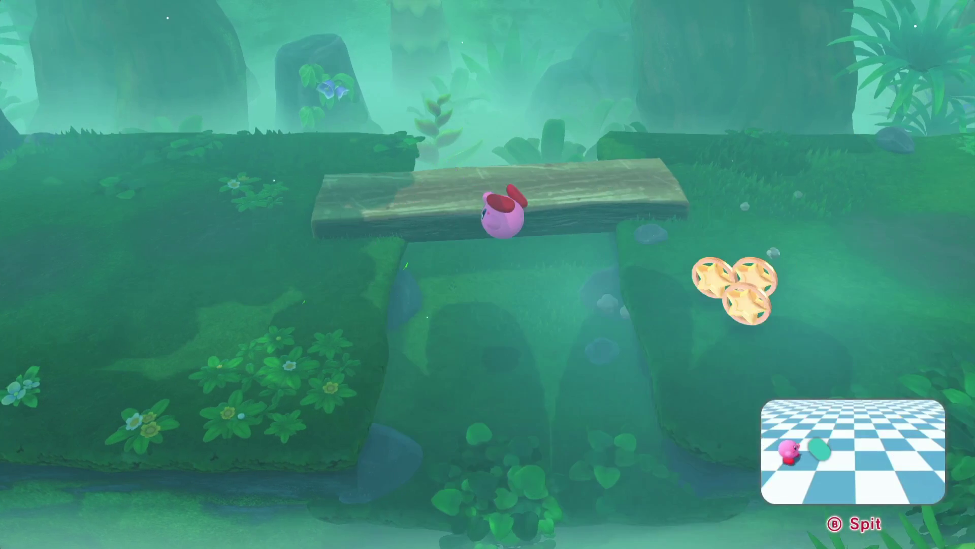
pyautogui.press('s')
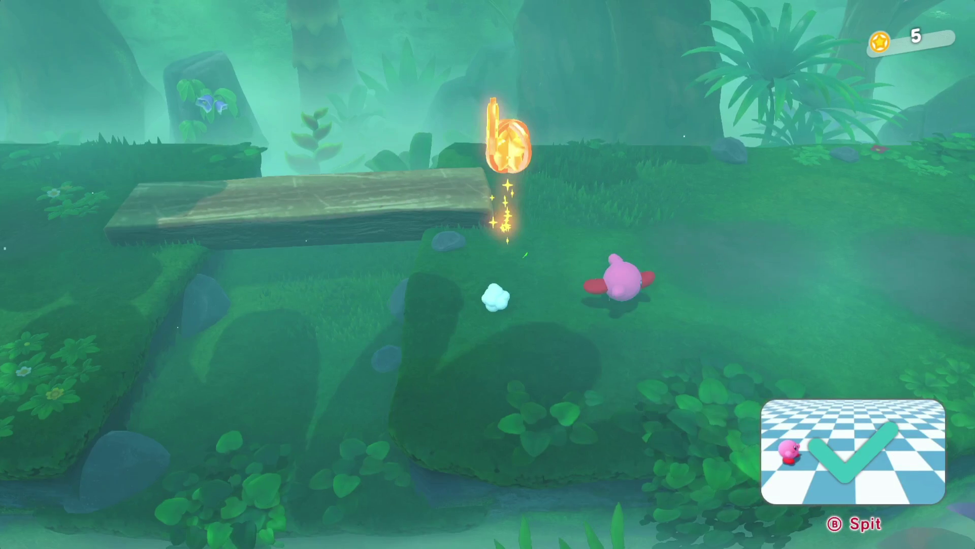
# Run Kirby along the forest path toward the creature standing between the glowing plants
pyautogui.press('d')
pyautogui.press('d')
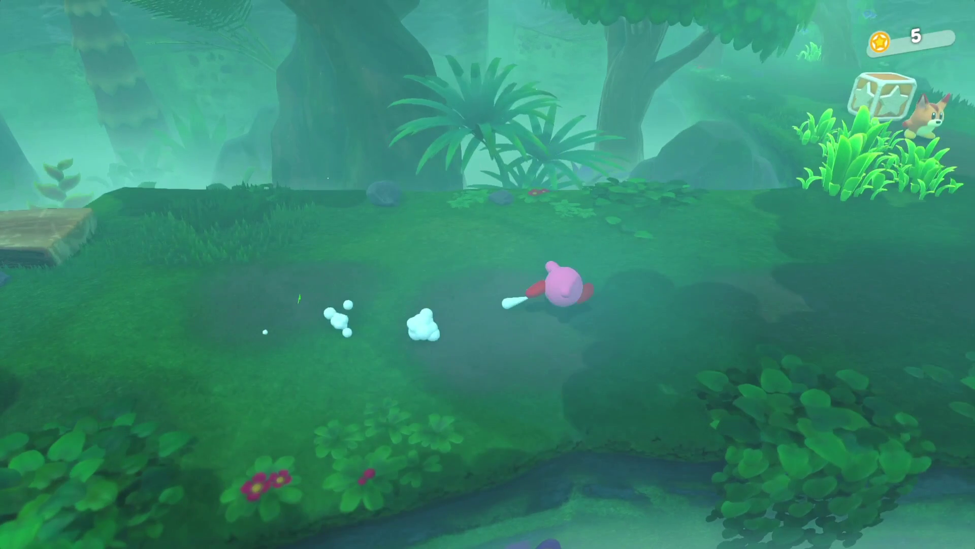
pyautogui.press('w')
pyautogui.press('w')
pyautogui.press('d')
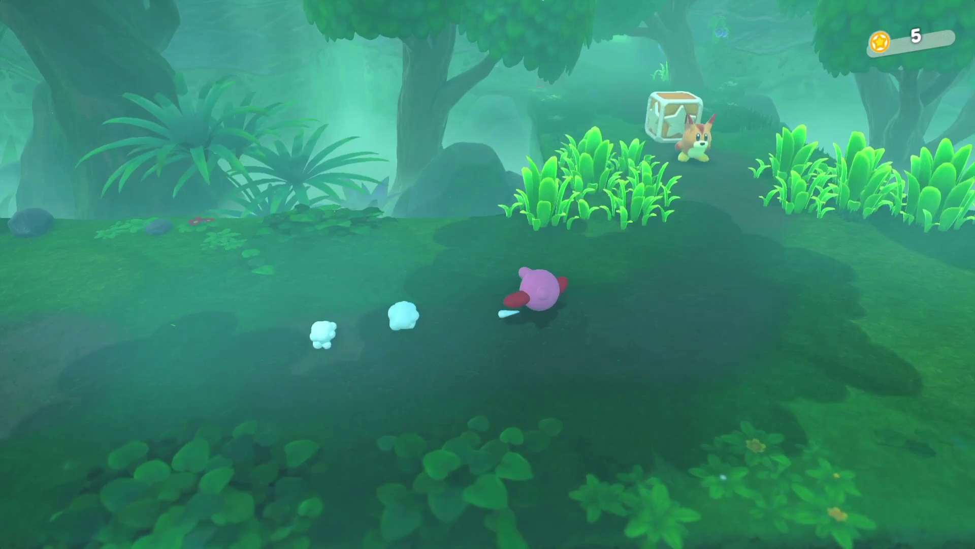
# Inhale the creature, break the star block behind it, and move up the path with the cherries
pyautogui.press('w')
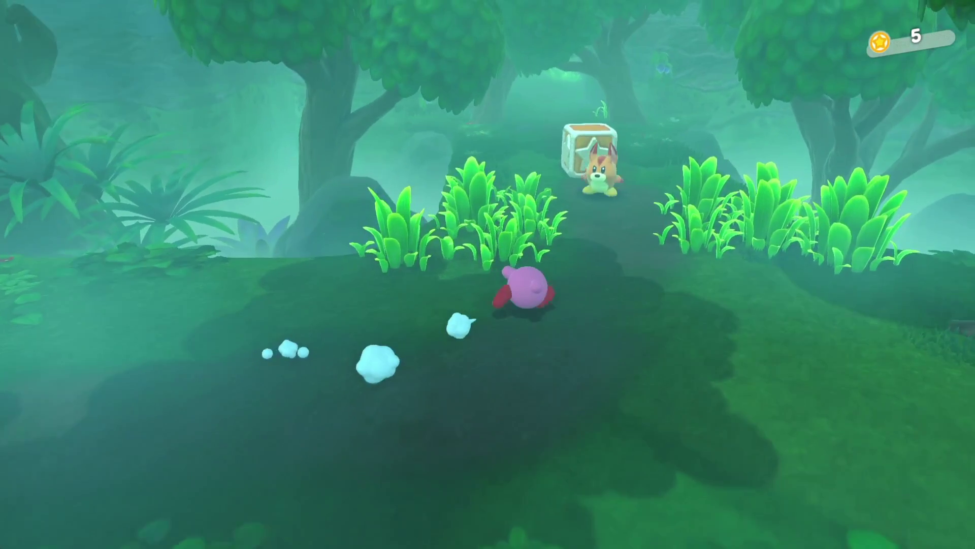
pyautogui.press('w')
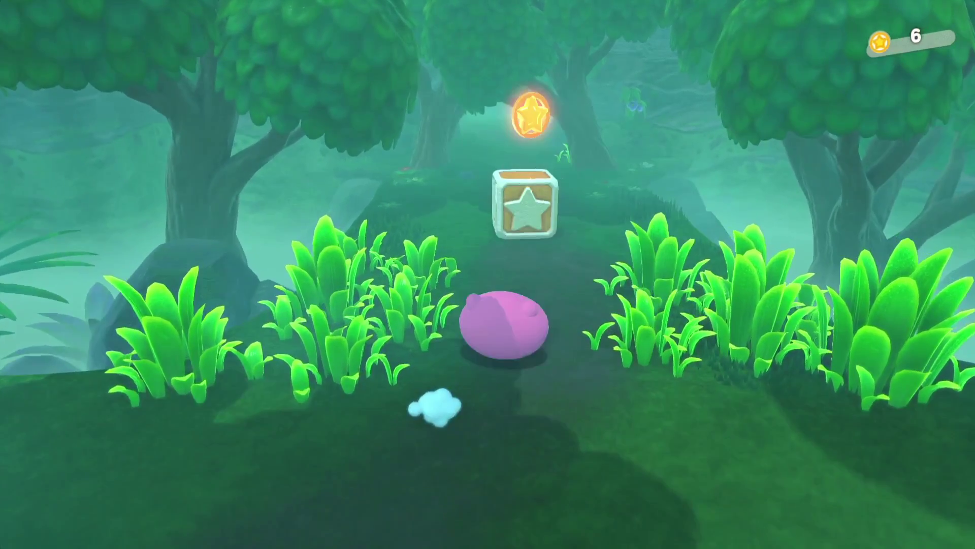
pyautogui.press('w')
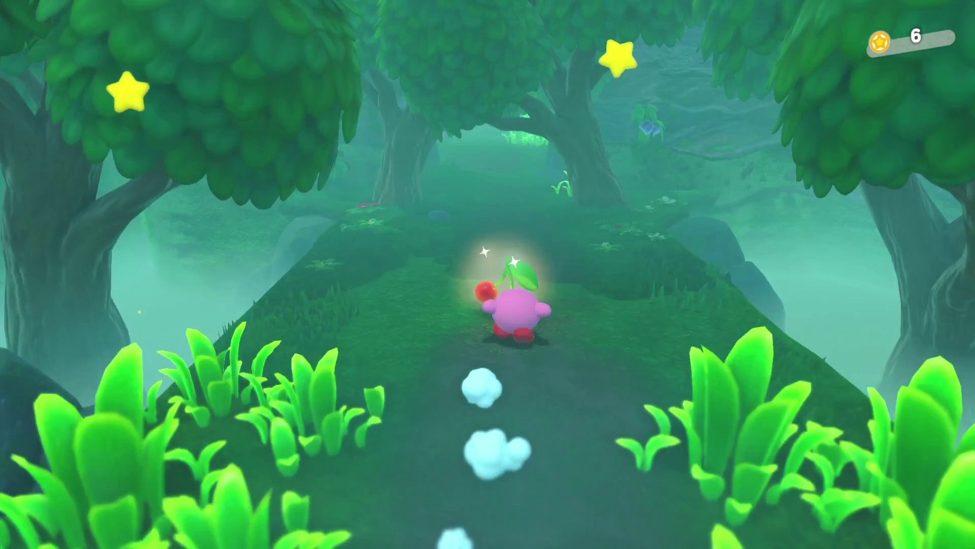
pyautogui.press('w')
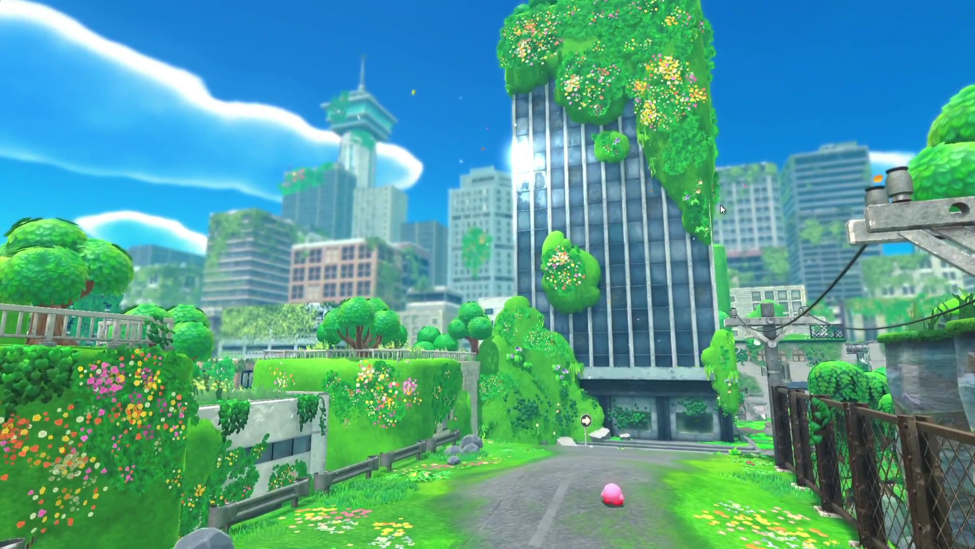
# Leave fullscreen on the city road scene and exit yuzu, confirming the close
pyautogui.press('F11')
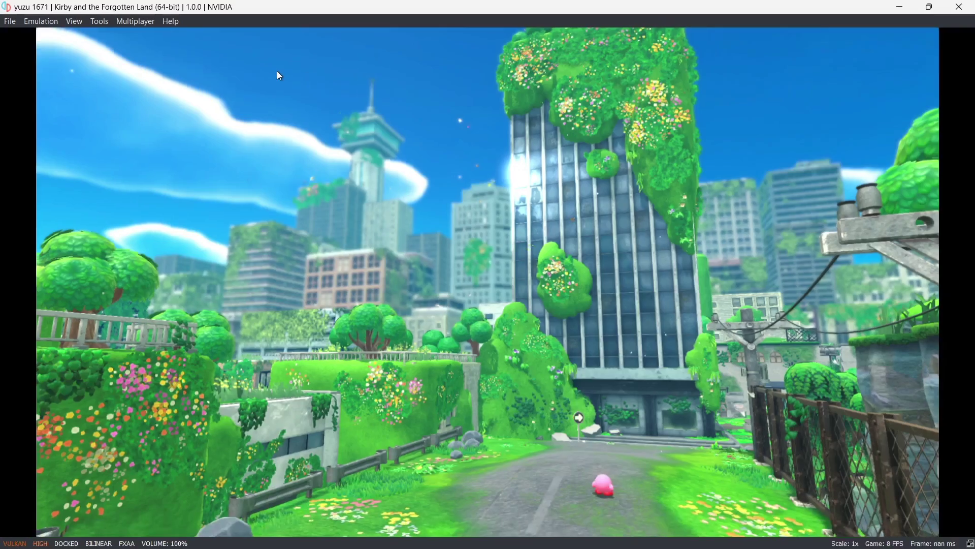
pyautogui.click(8, 25)
pyautogui.click(24, 148)
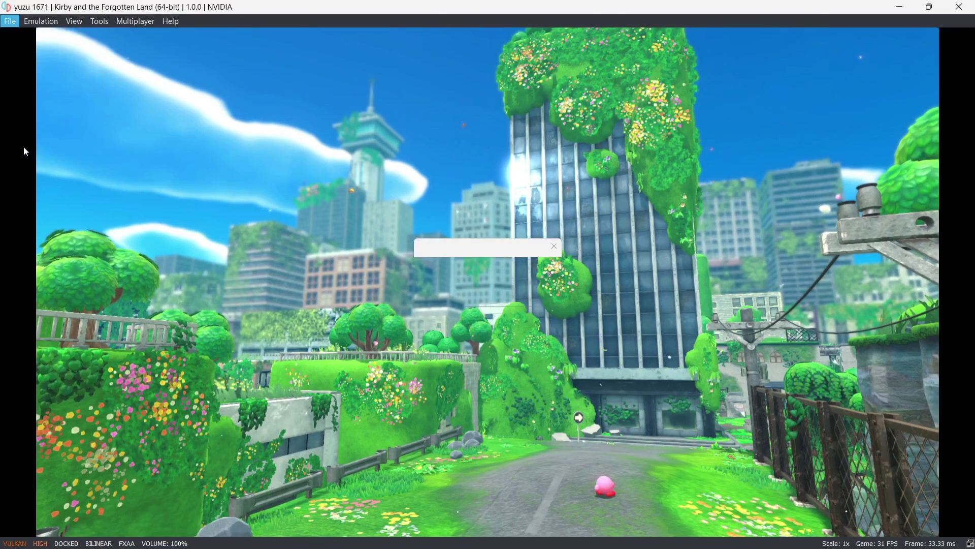
pyautogui.click(471, 297)
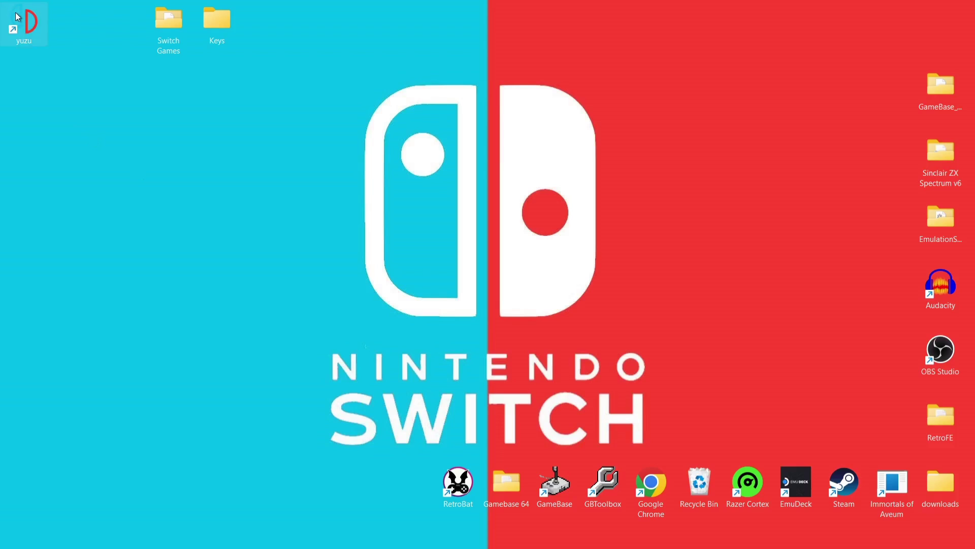
# Reopen yuzu from the desktop and launch Kirby and the Forgotten Land again
pyautogui.doubleClick(22, 27)
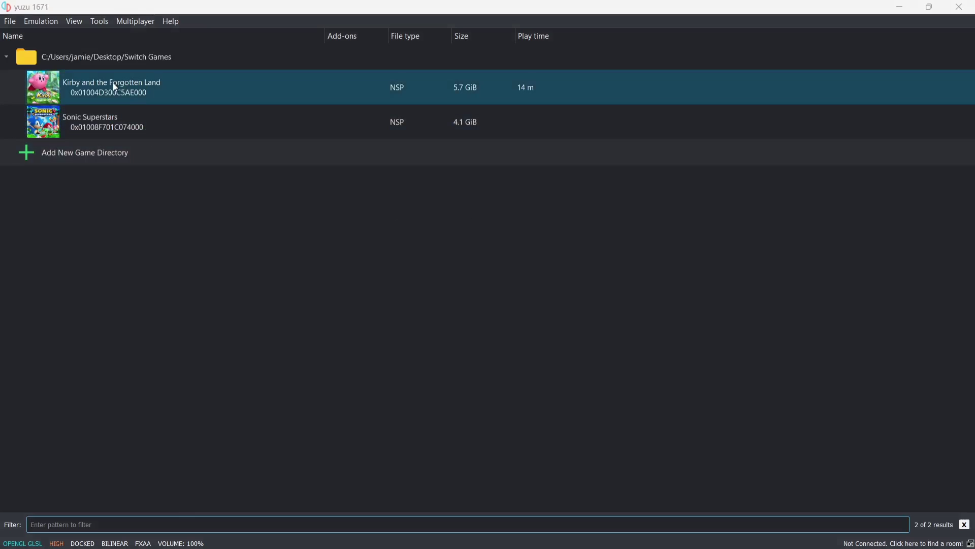
pyautogui.click(116, 88)
pyautogui.doubleClick(113, 84)
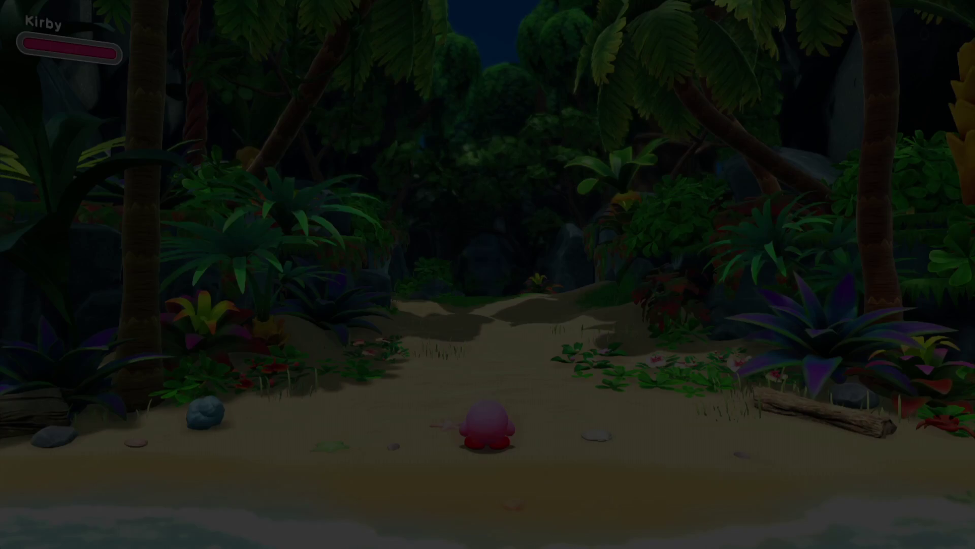
# Run Kirby from the shoreline up the beach and along the forest path between the rocks
pyautogui.press('w')
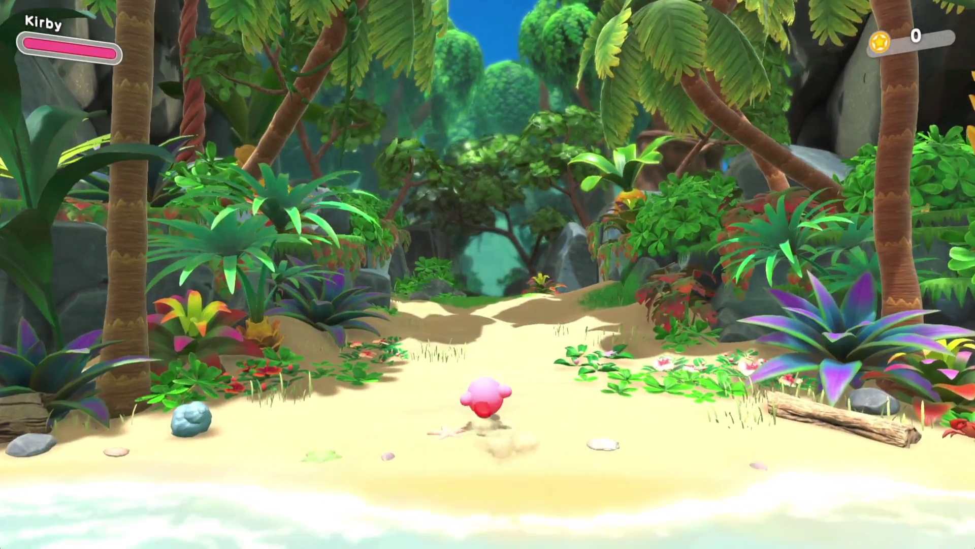
pyautogui.press('w')
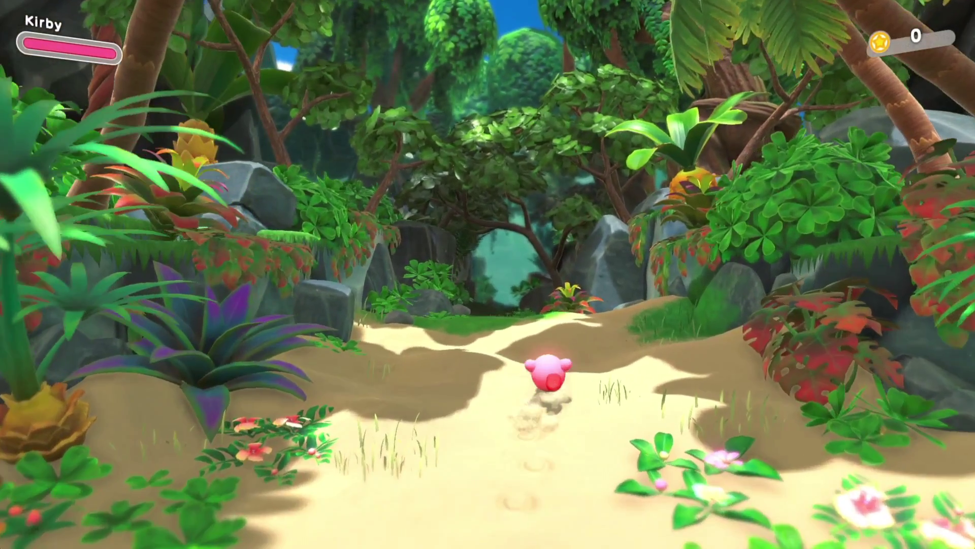
pyautogui.press('w')
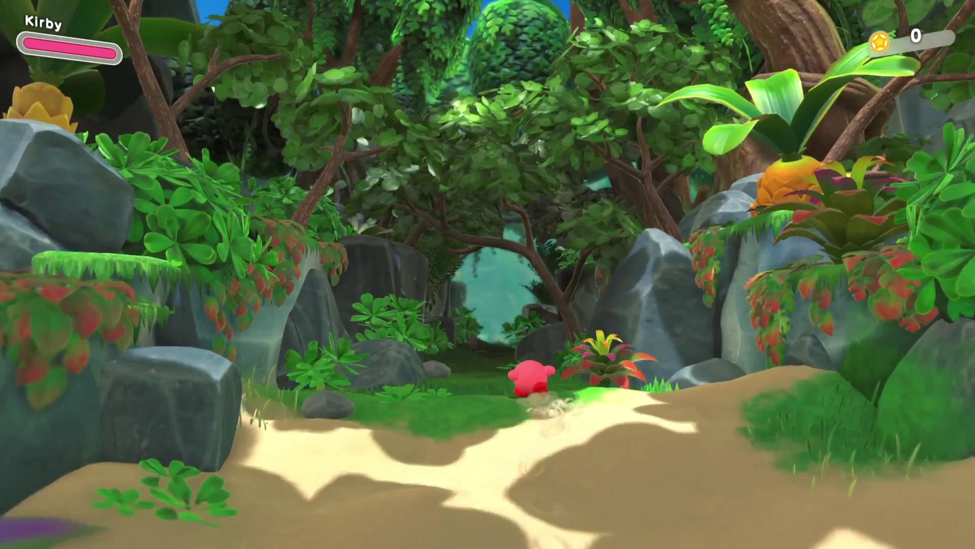
pyautogui.press('w')
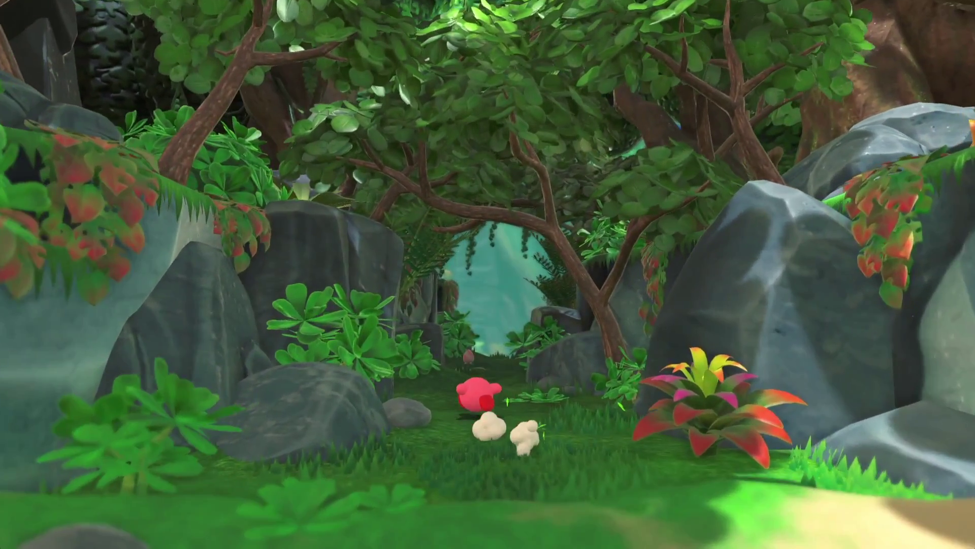
pyautogui.press('w')
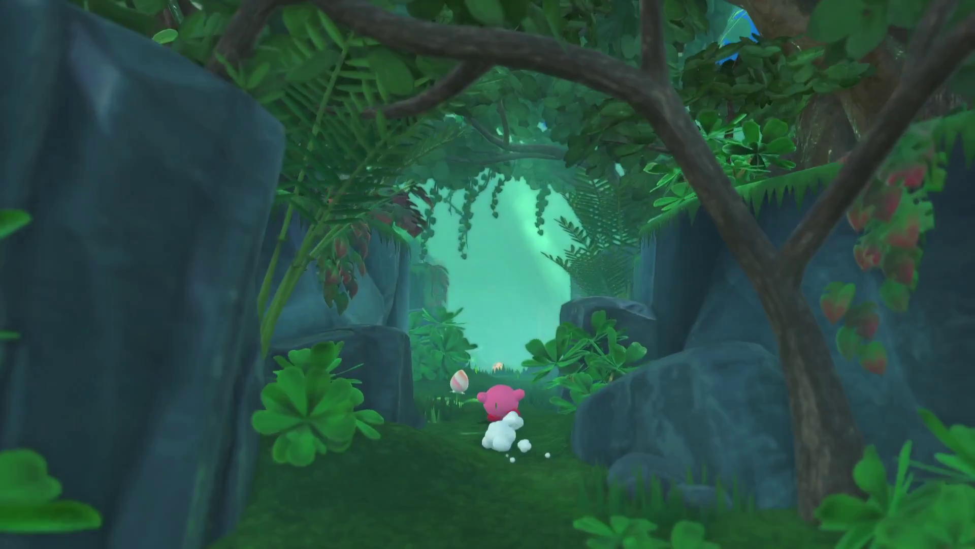
# Jump Kirby onto both grassy mounds to collect their star coins and continue past the sparkling rocks
pyautogui.press('w')
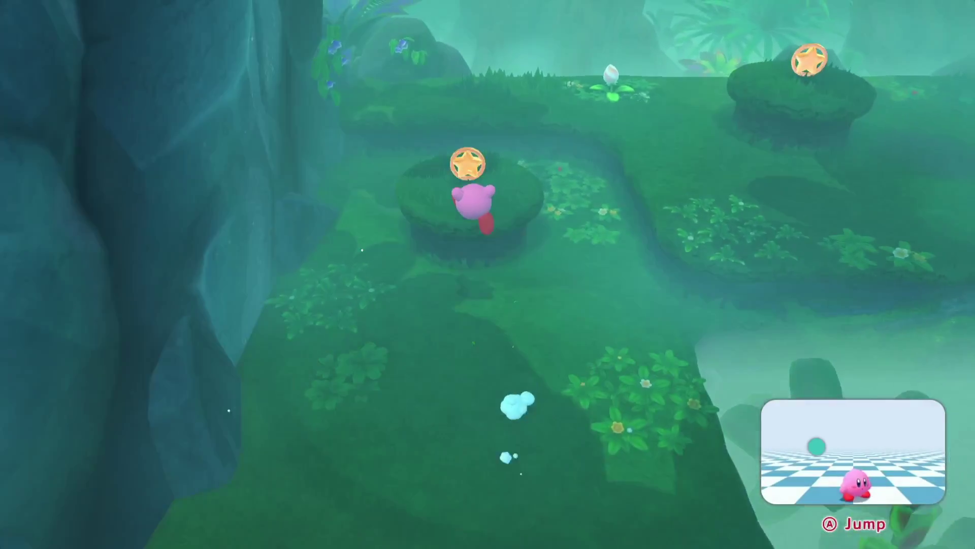
pyautogui.press('w')
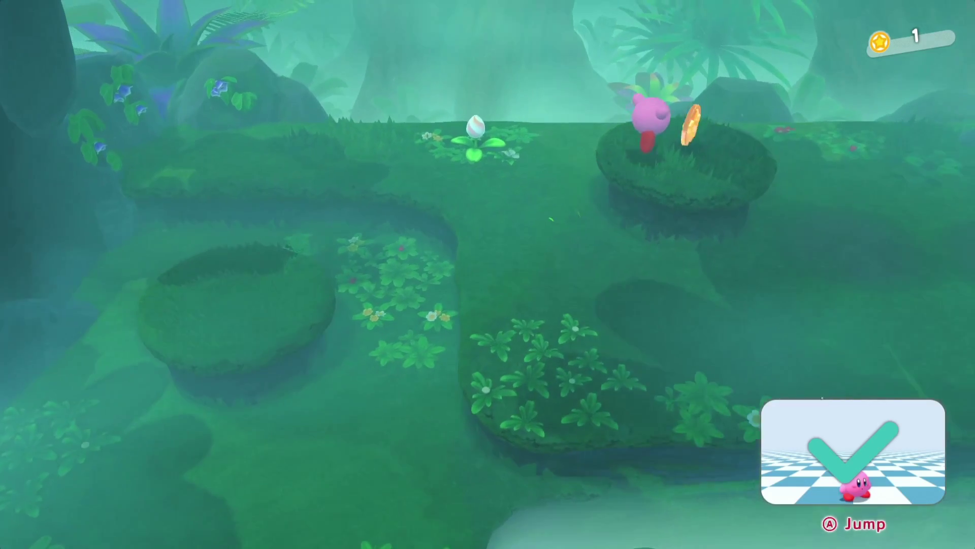
pyautogui.press('d')
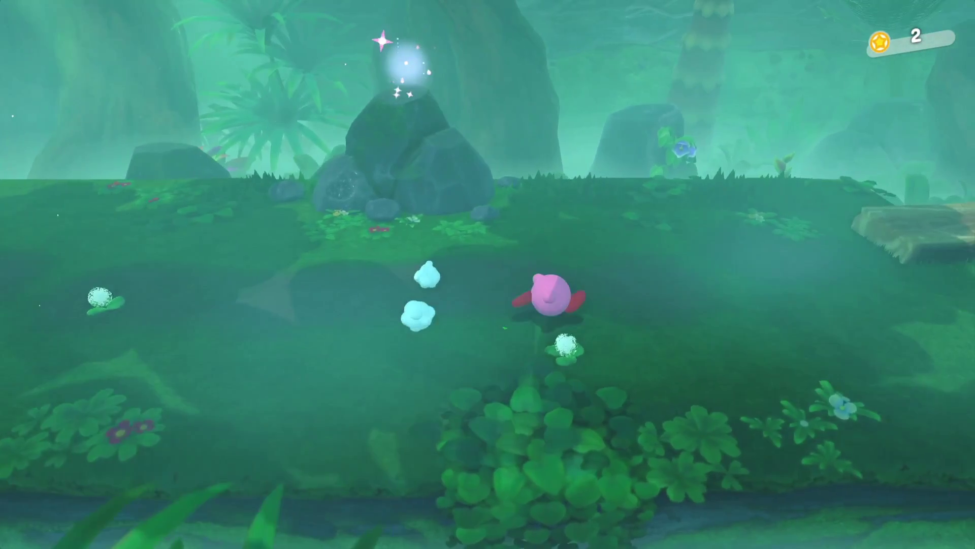
# Inhale the small star block, spit it at the large one, collect the coins across the gap, and run onward along the path
pyautogui.press('d')
pyautogui.press('b')
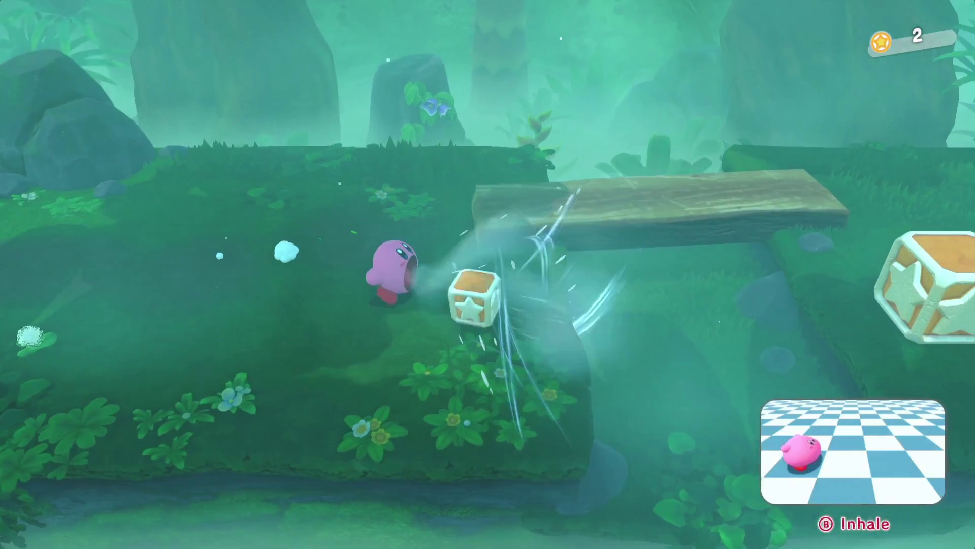
pyautogui.press('b')
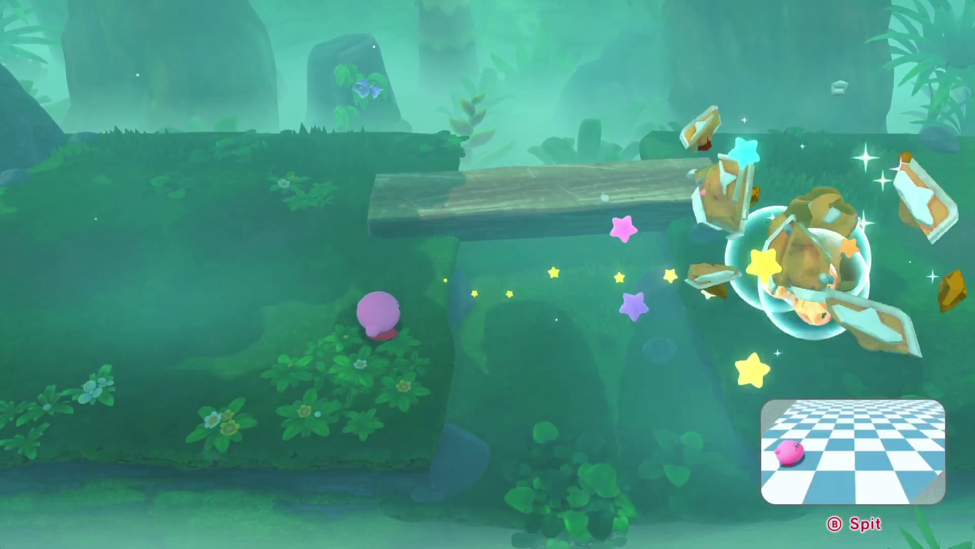
pyautogui.press('d')
pyautogui.press('d')
pyautogui.press('space')
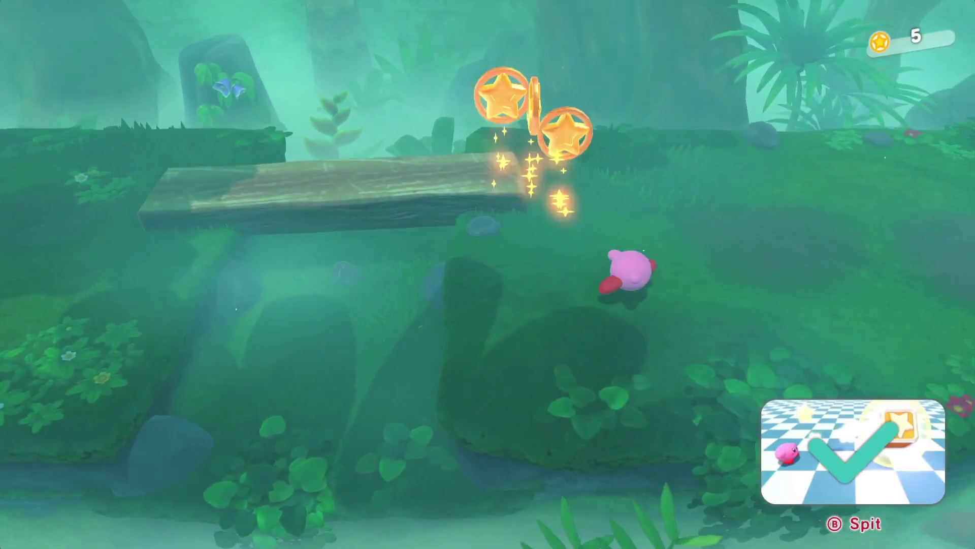
pyautogui.press('d')
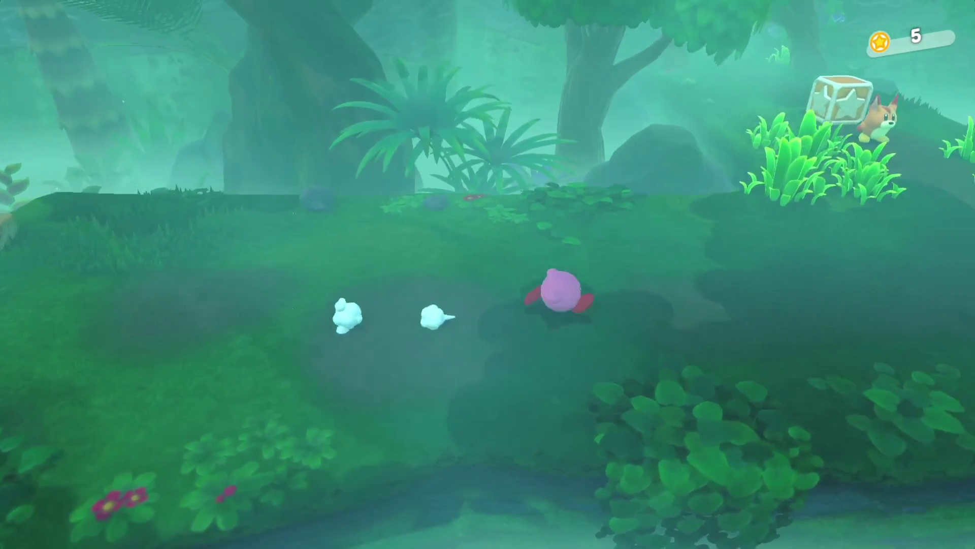
pyautogui.press('d')
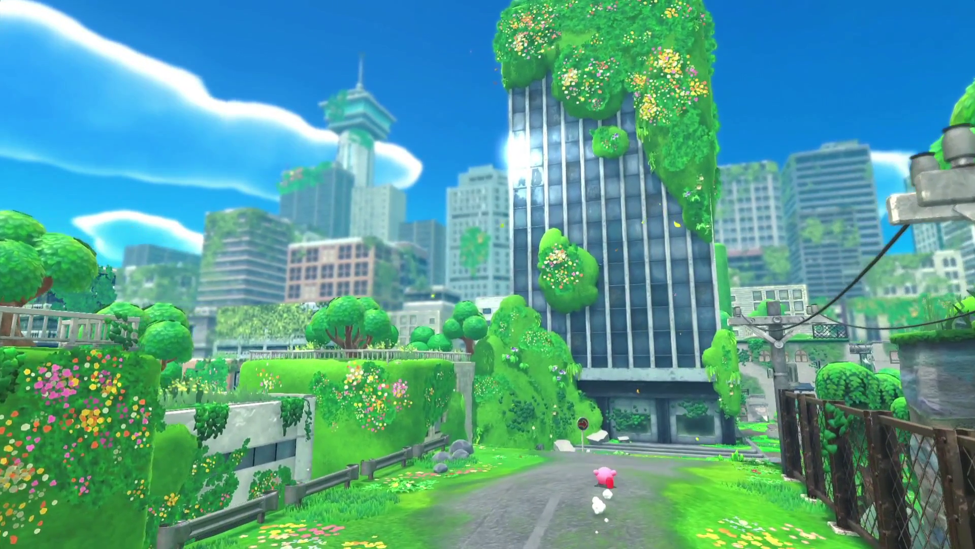
# Exit fullscreen after reaching the overgrown city road, close yuzu and confirm
pyautogui.press('F11')
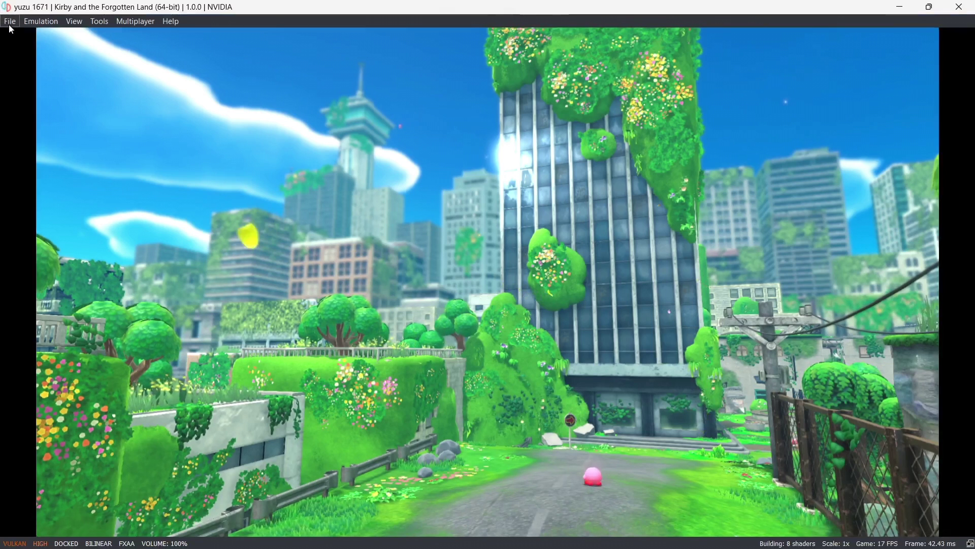
pyautogui.click(9, 21)
pyautogui.click(33, 147)
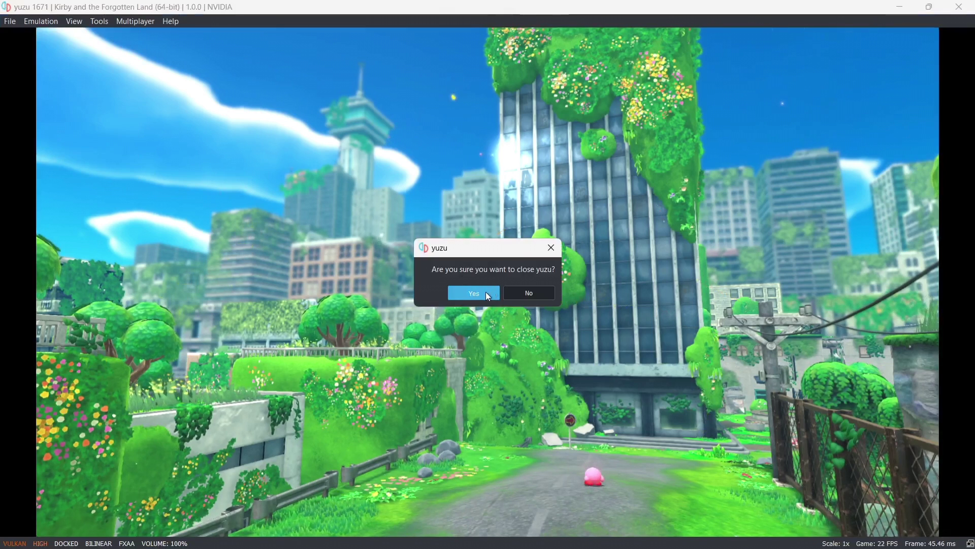
pyautogui.click(485, 292)
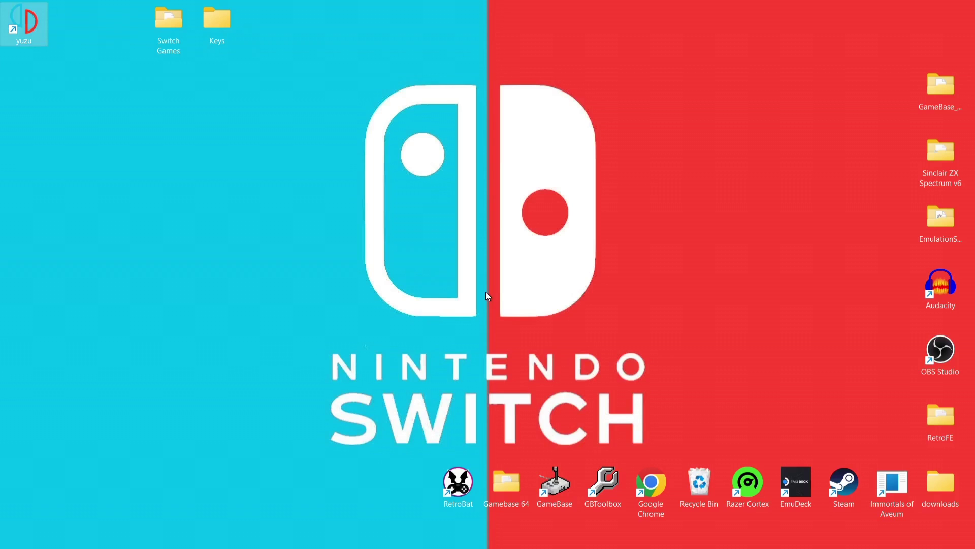
# Launch yuzu and set the graphics API to Vulkan in the Sonic Superstars per-game properties
pyautogui.doubleClick(21, 26)
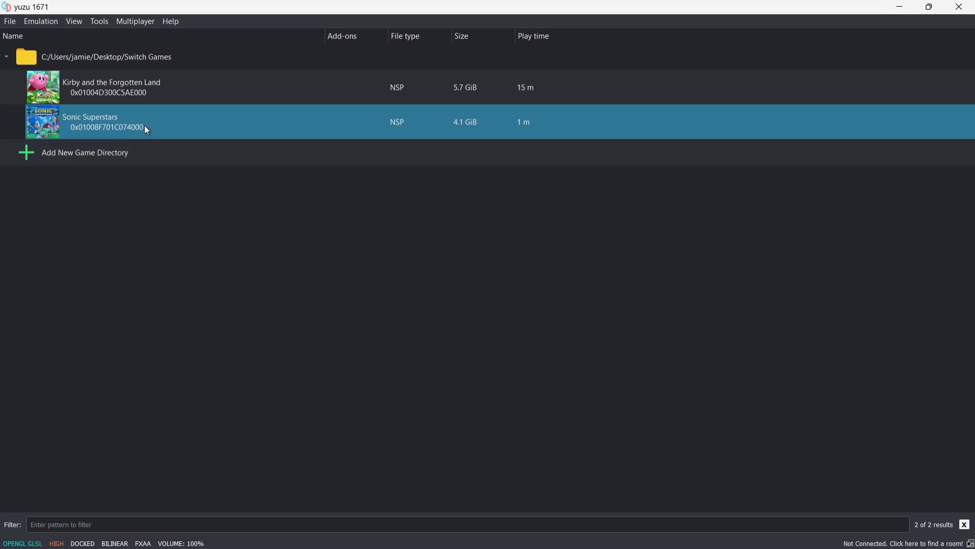
pyautogui.rightClick(105, 127)
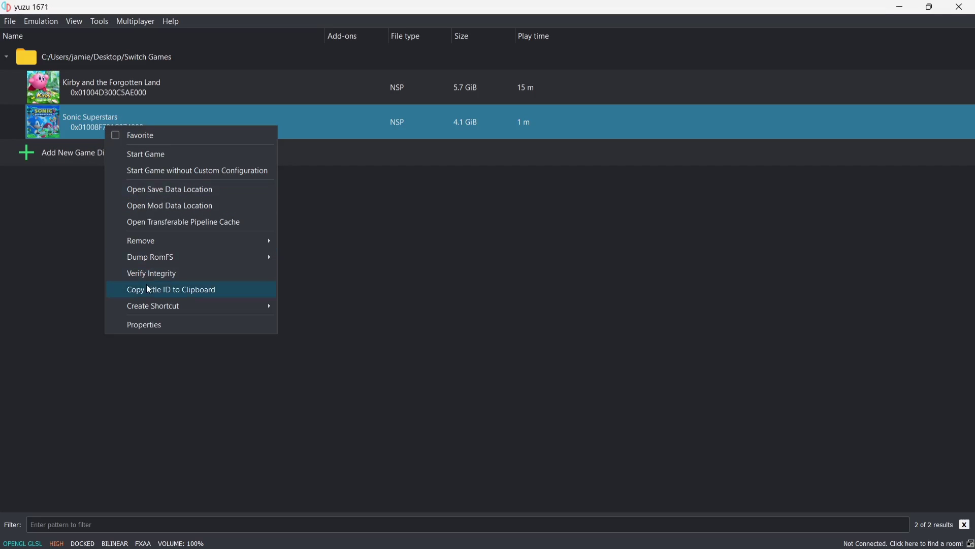
pyautogui.click(156, 325)
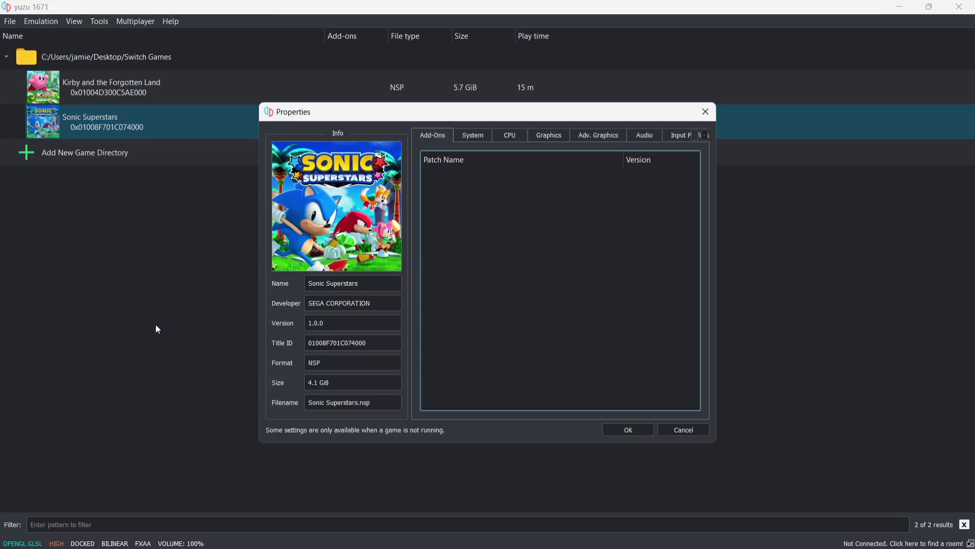
pyautogui.click(551, 135)
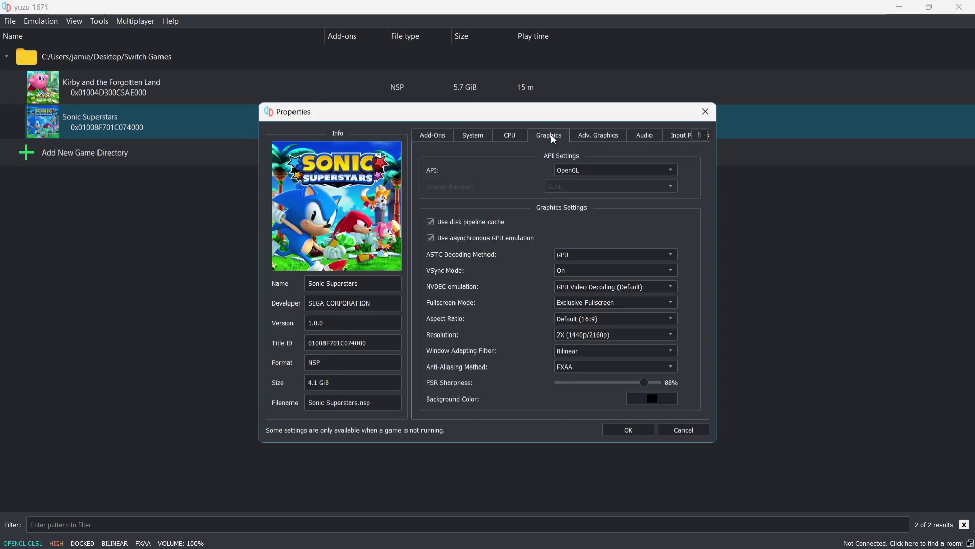
pyautogui.click(590, 171)
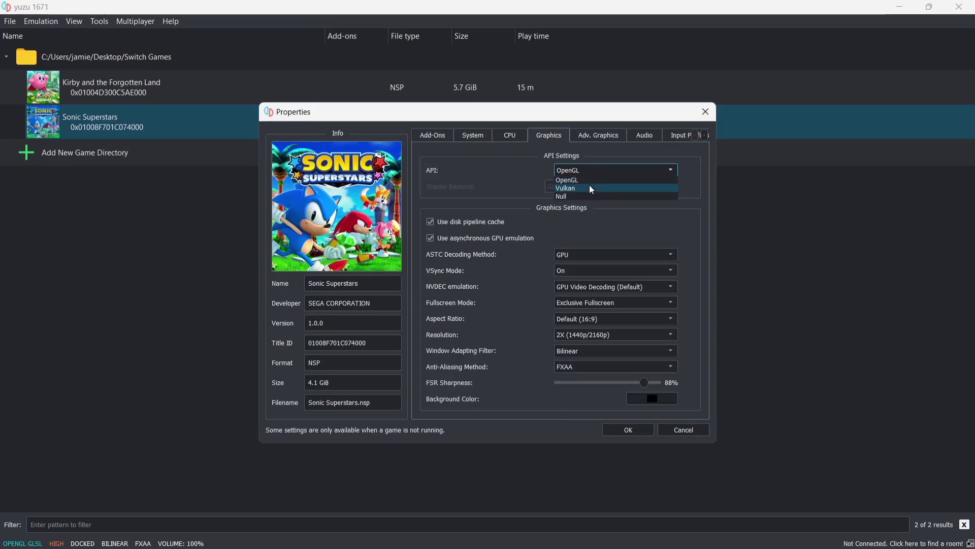
pyautogui.click(590, 184)
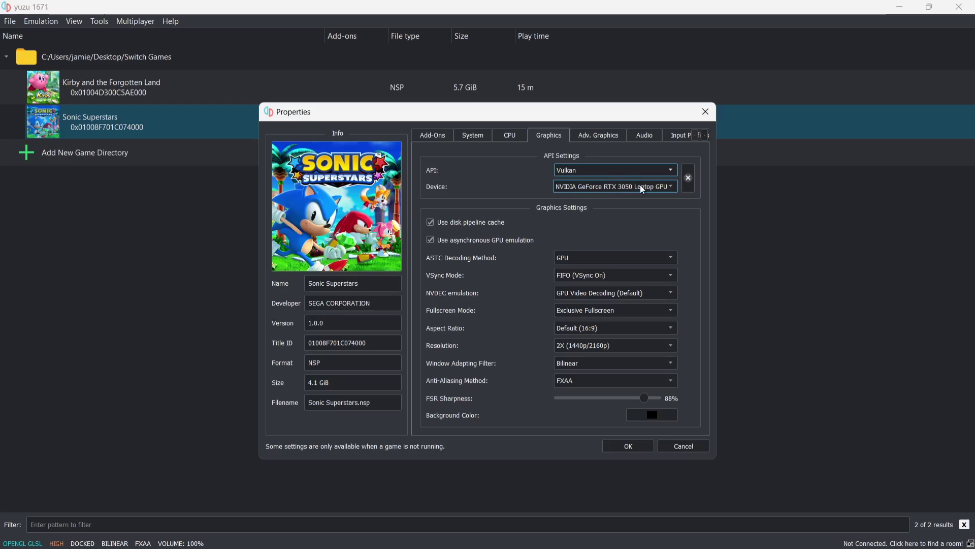
# Set the Sonic Superstars resolution to 1X (720p/1080p) and save the per-game properties
pyautogui.click(605, 348)
pyautogui.click(604, 350)
pyautogui.click(604, 350)
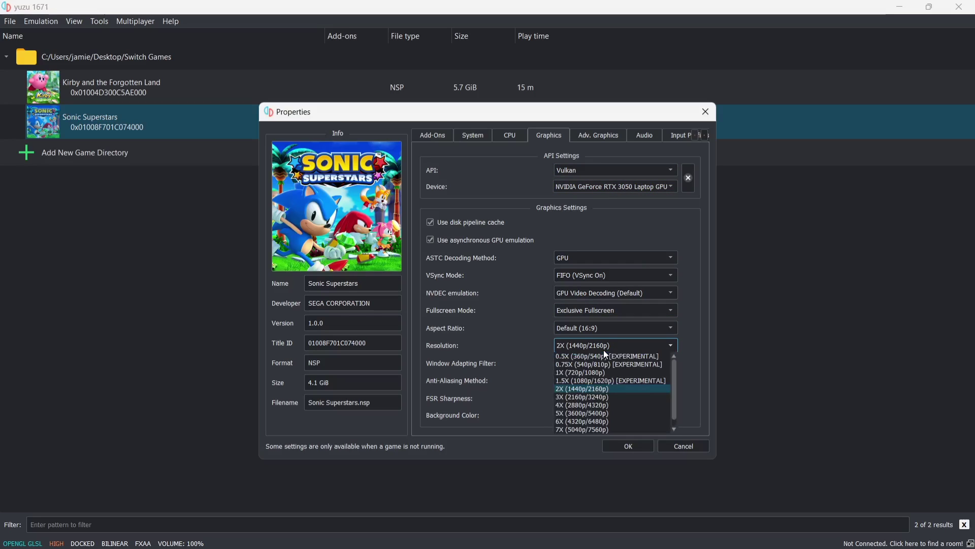
pyautogui.click(615, 374)
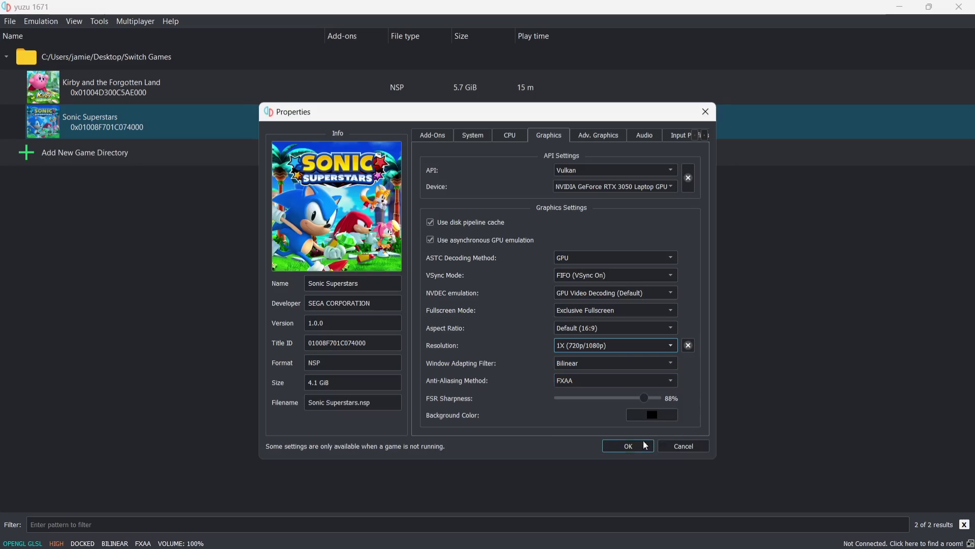
pyautogui.click(629, 445)
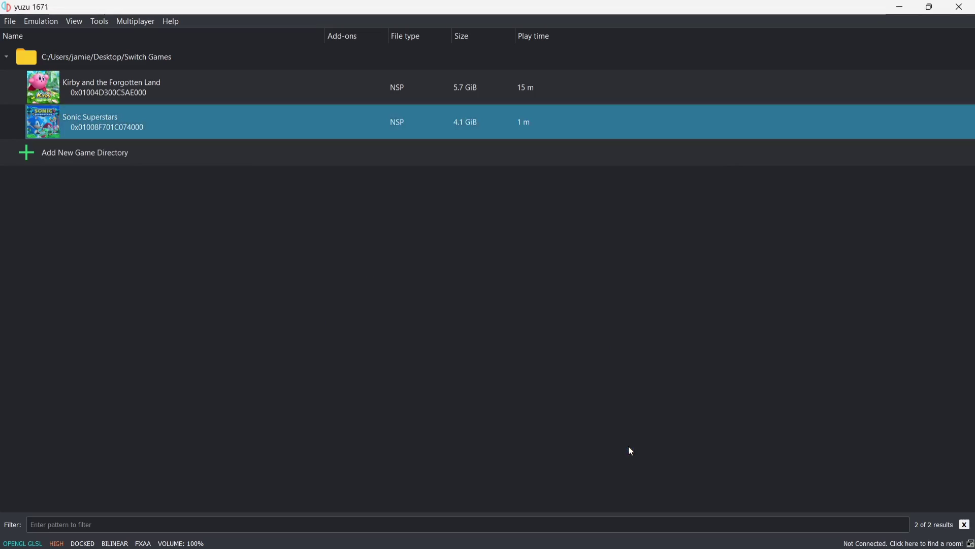
# Start Sonic Superstars with its custom configuration and switch the display to fullscreen
pyautogui.rightClick(88, 117)
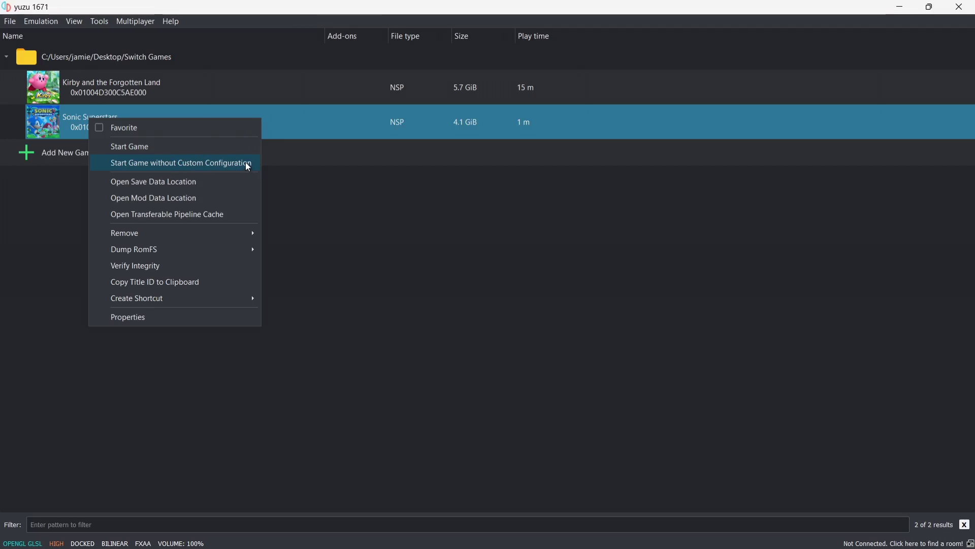
pyautogui.click(201, 148)
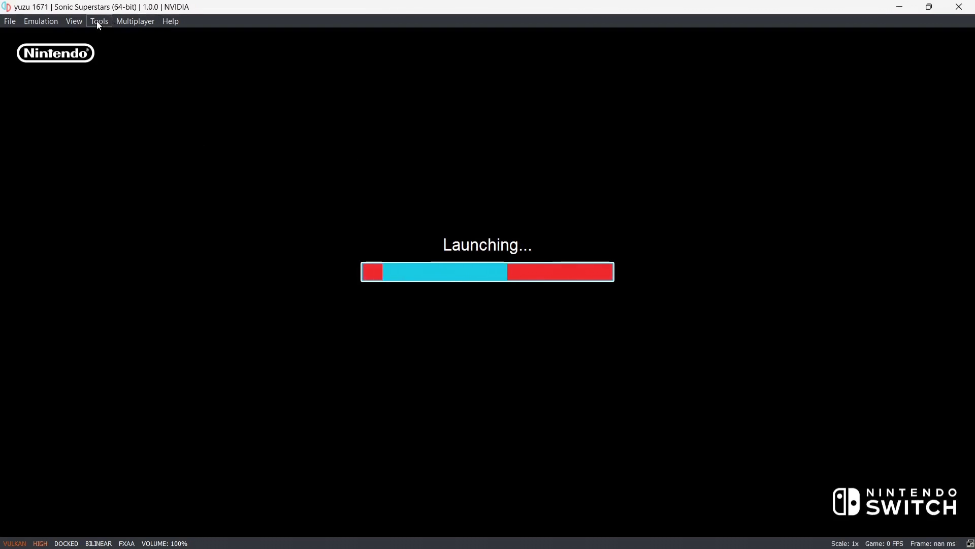
pyautogui.click(77, 21)
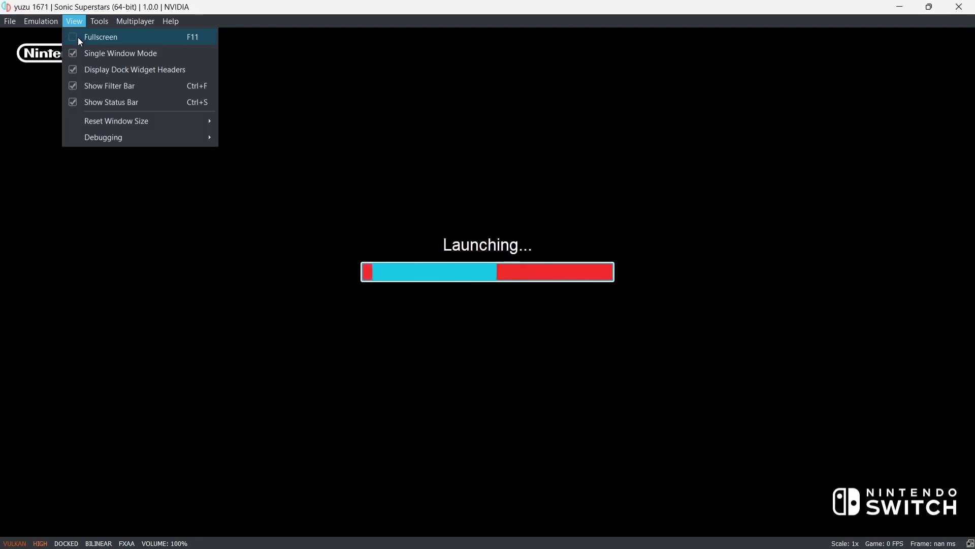
pyautogui.click(78, 37)
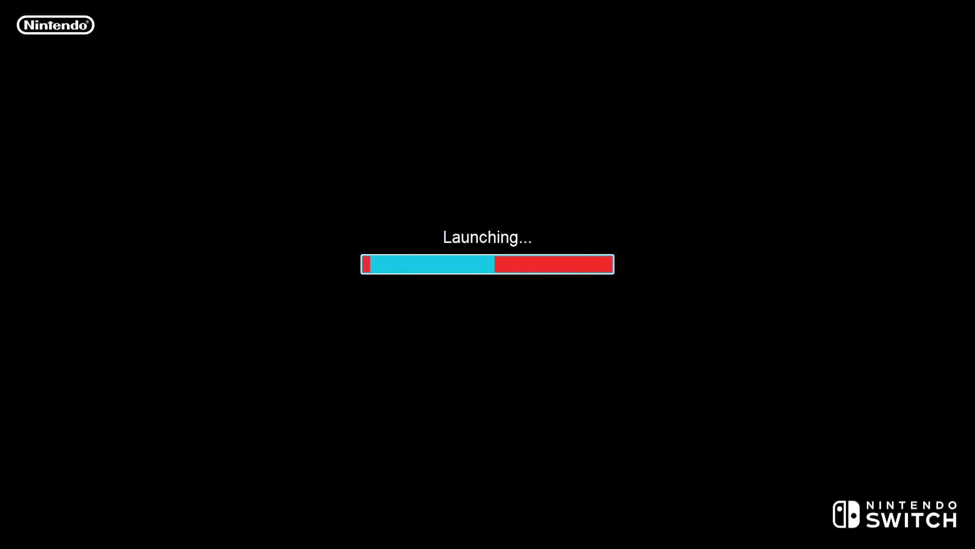